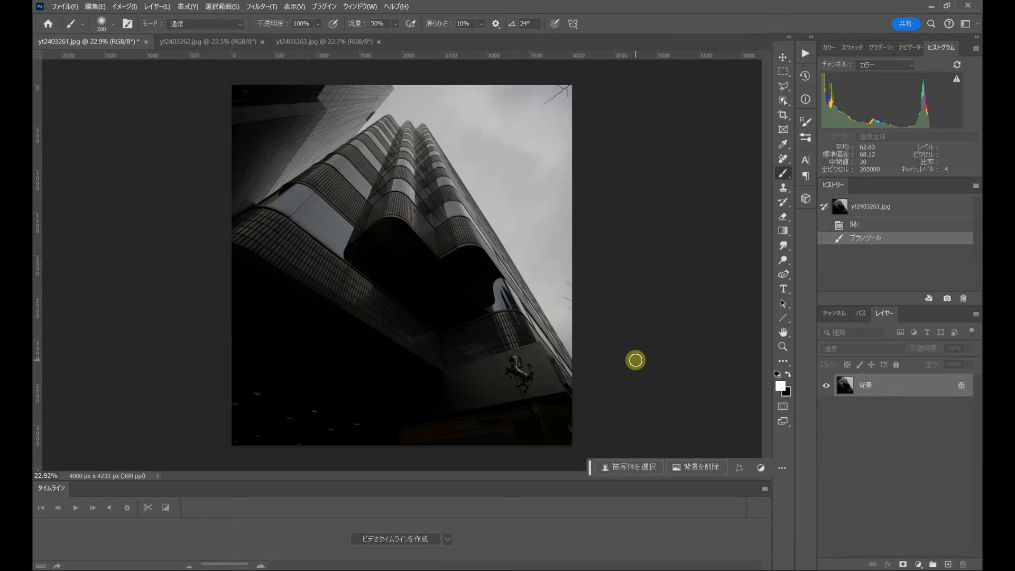
Review the finished monochrome yt2403262.jpg, then bring up the original yt2403263.jpg
click(228, 46)
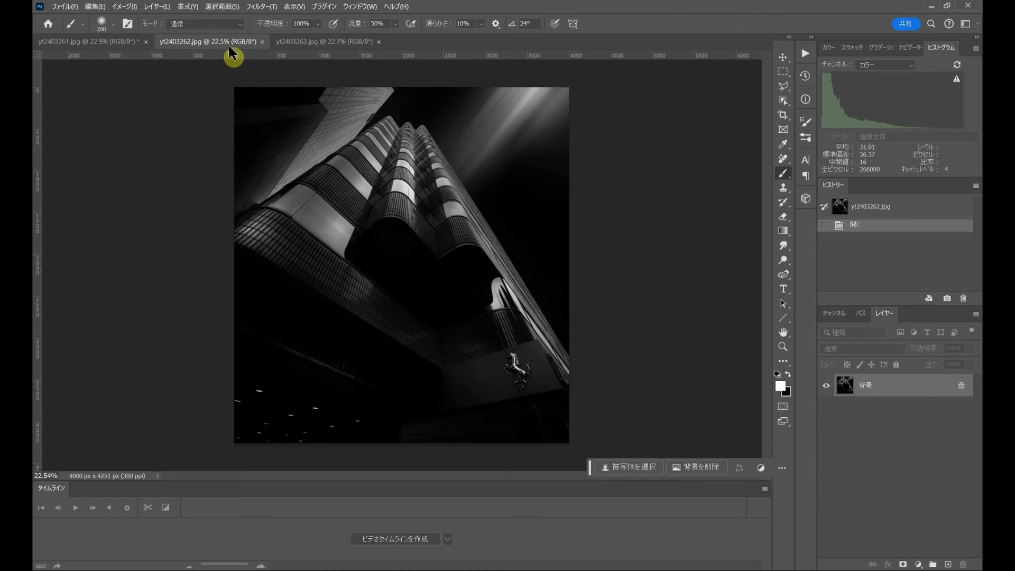
click(299, 42)
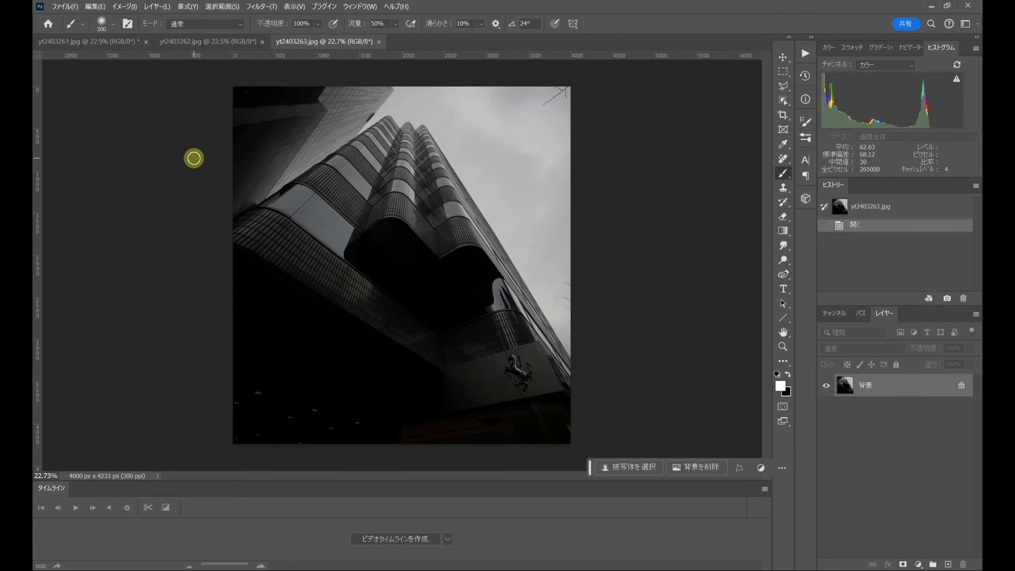
Isolate the grey sky of yt2403263.jpg with Select > Sky and zoom in on the image top
click(218, 6)
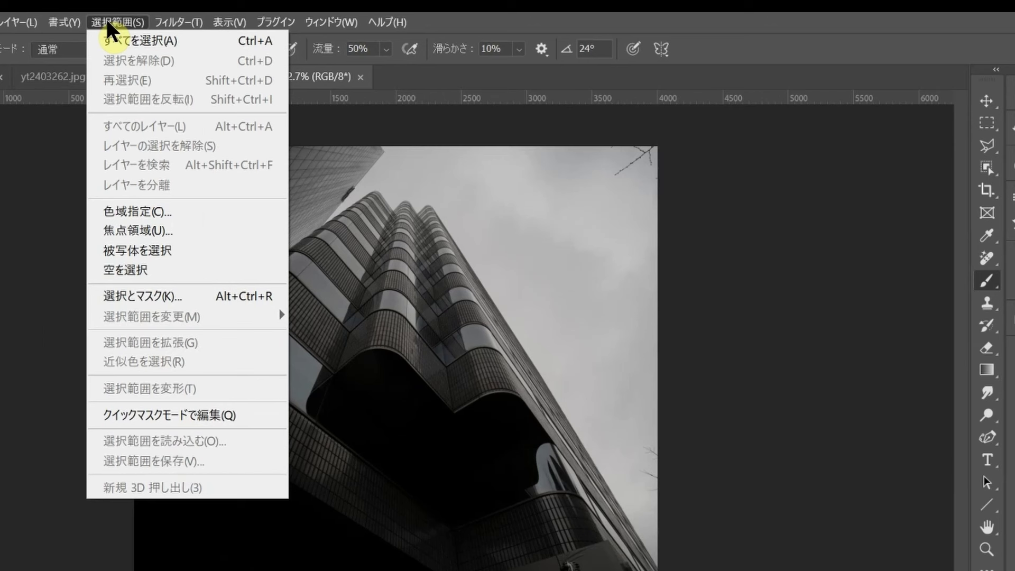
click(136, 267)
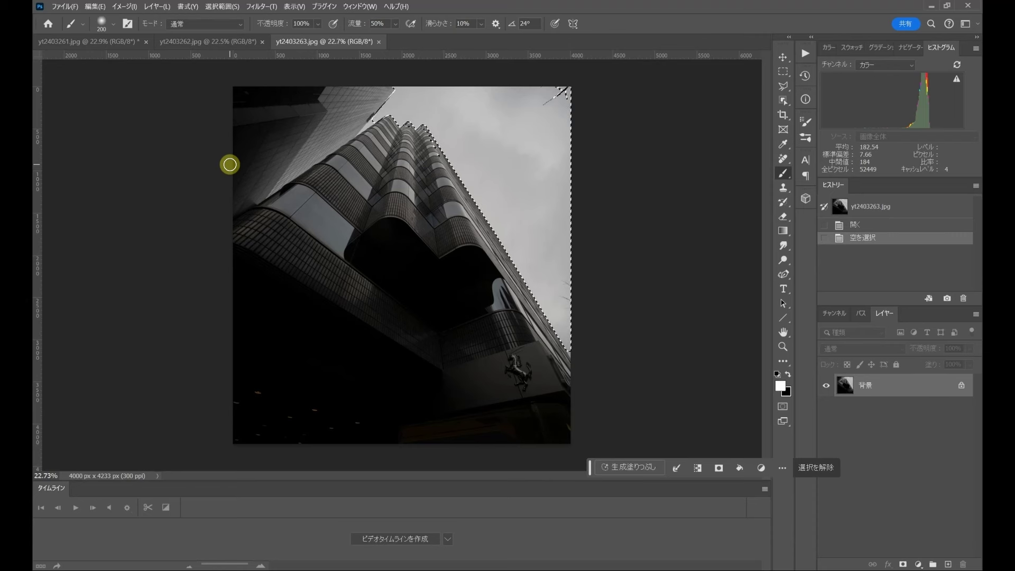
scroll(549, 161, up, 2)
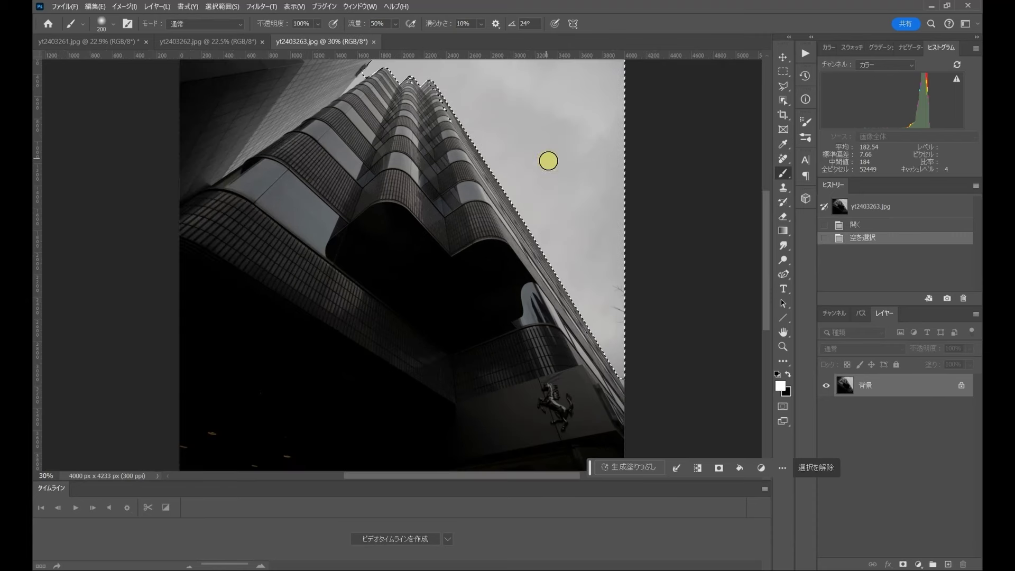
scroll(548, 161, up, 1)
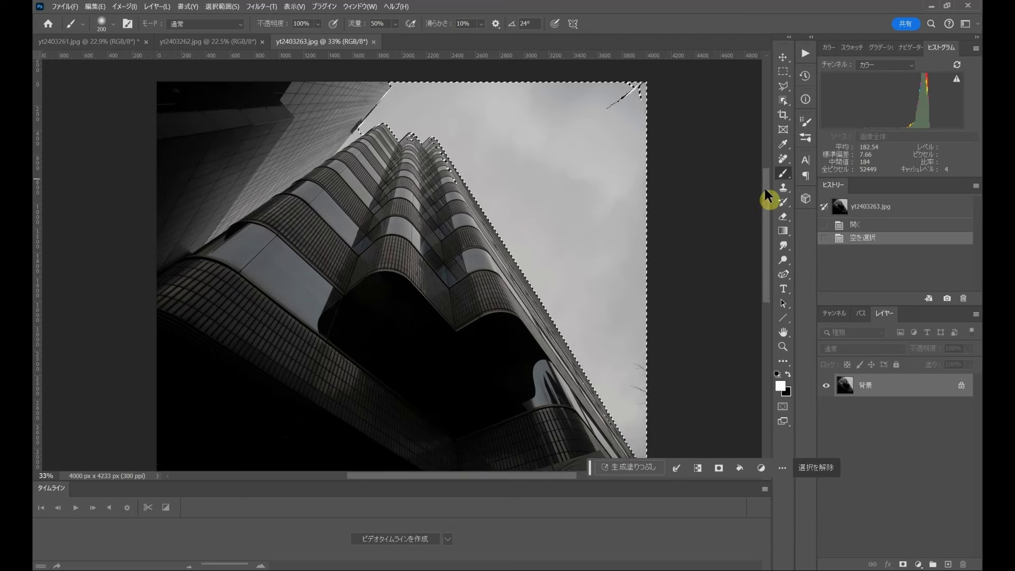
drag(766, 196, 768, 187)
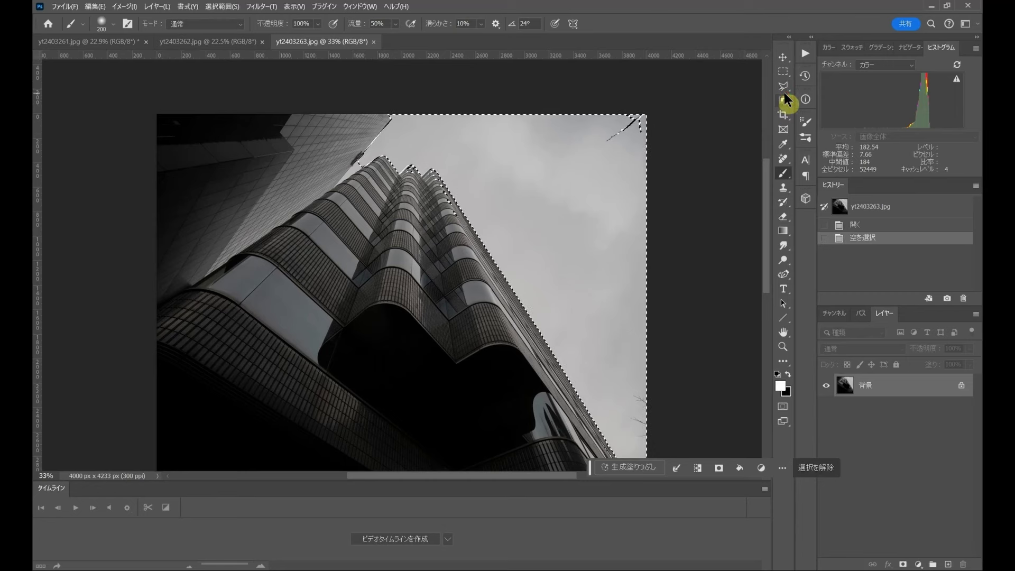
Add a Quick Selection stroke to tighten the sky selection near the rooftop
click(783, 100)
click(386, 169)
scroll(401, 168, up, 3)
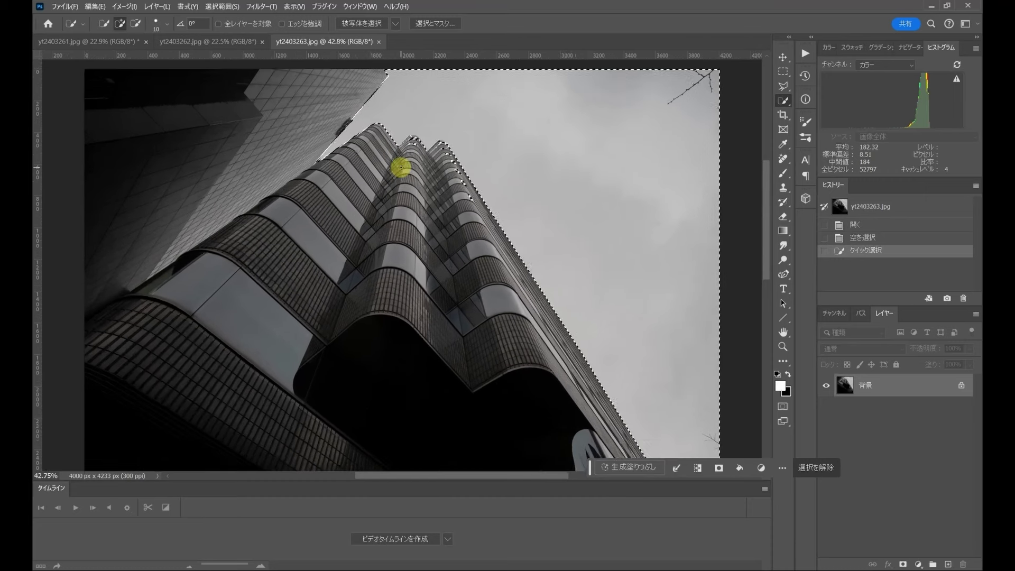
scroll(400, 168, up, 1)
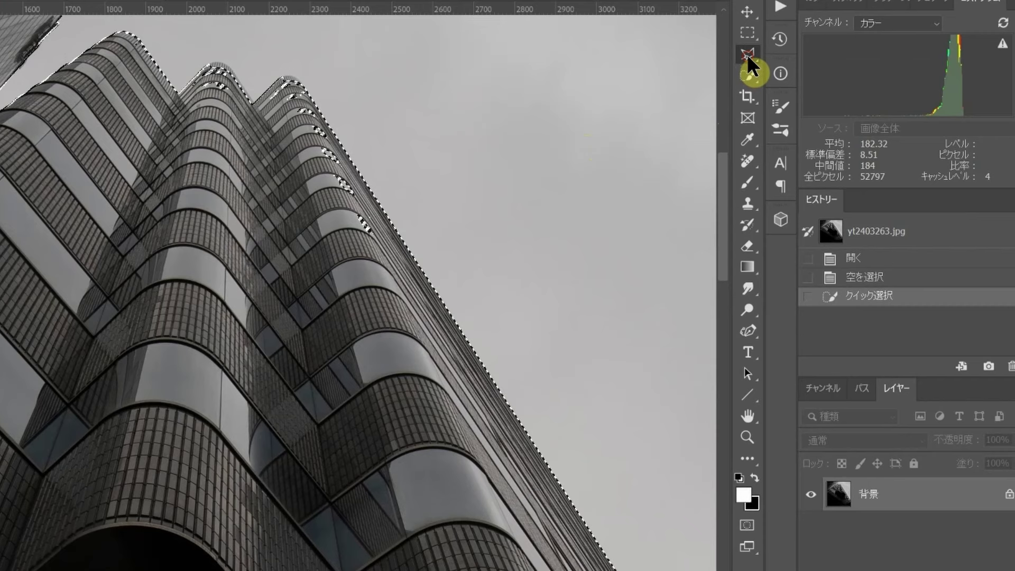
Fix the wavy rooftop edges with Polygonal Lasso outlines at 100% zoom, then zoom back out
right_click(747, 54)
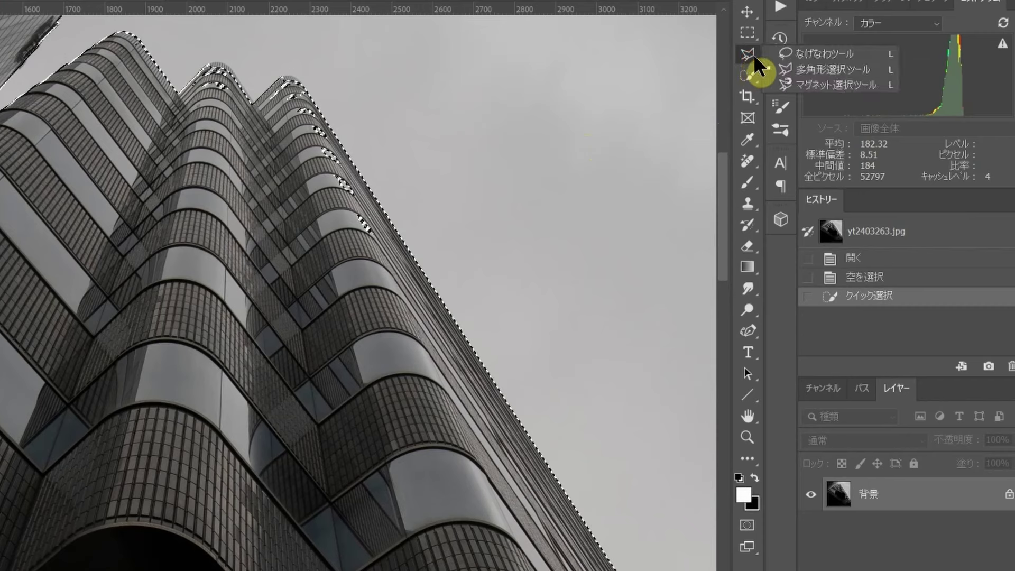
click(785, 68)
scroll(593, 204, up, 3)
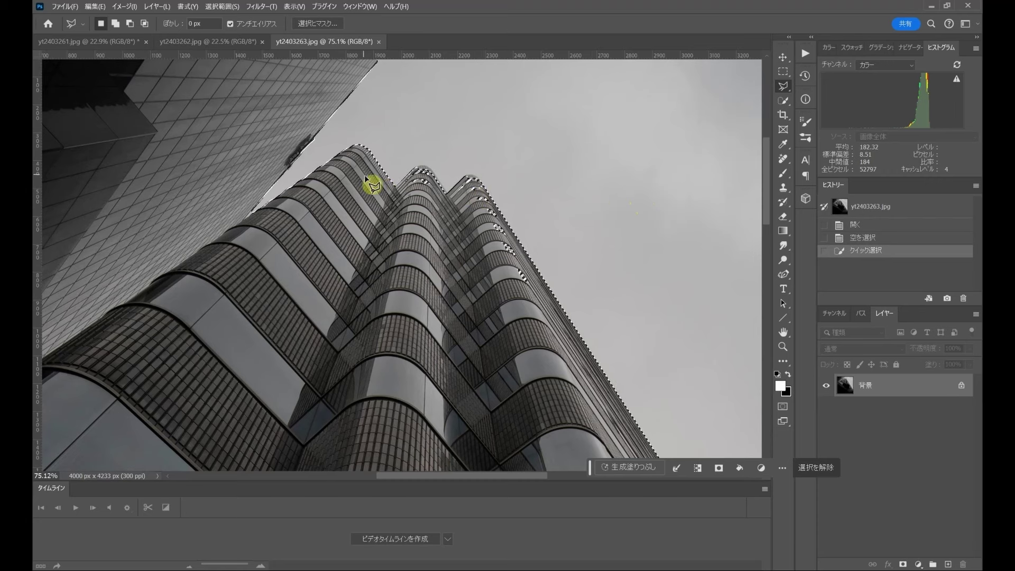
key(ctrl+plus)
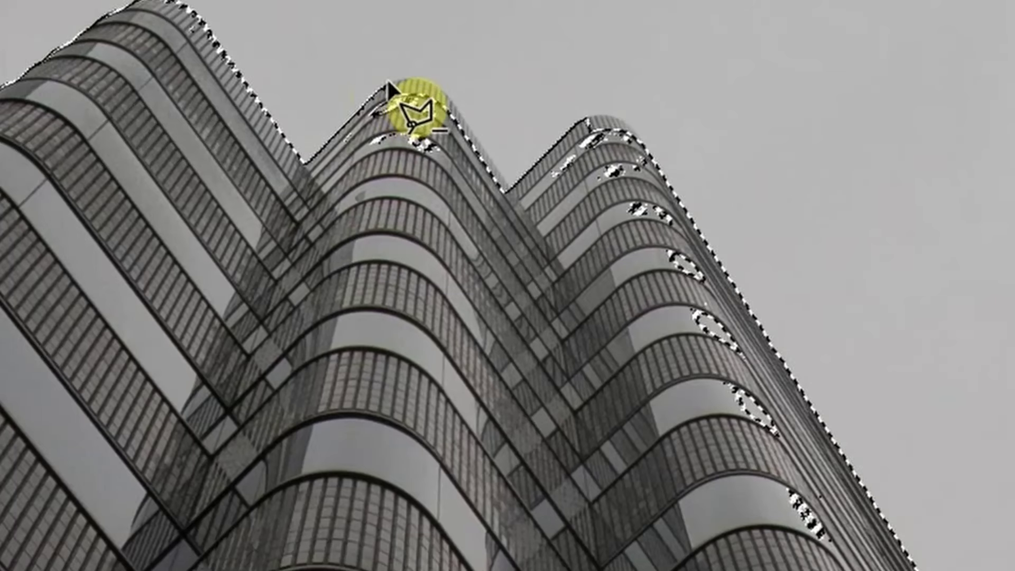
mouse_move(385, 79)
mouse_down()
mouse_move(453, 101)
mouse_move(491, 160)
mouse_up()
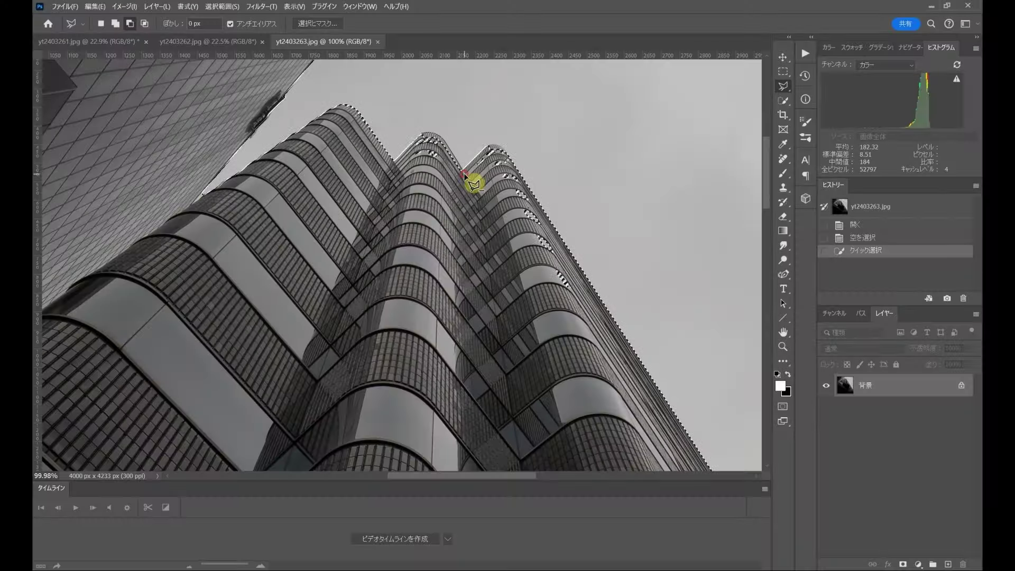
mouse_move(490, 160)
mouse_down()
mouse_move(440, 185)
mouse_move(407, 176)
mouse_move(423, 151)
mouse_up()
double_click(423, 150)
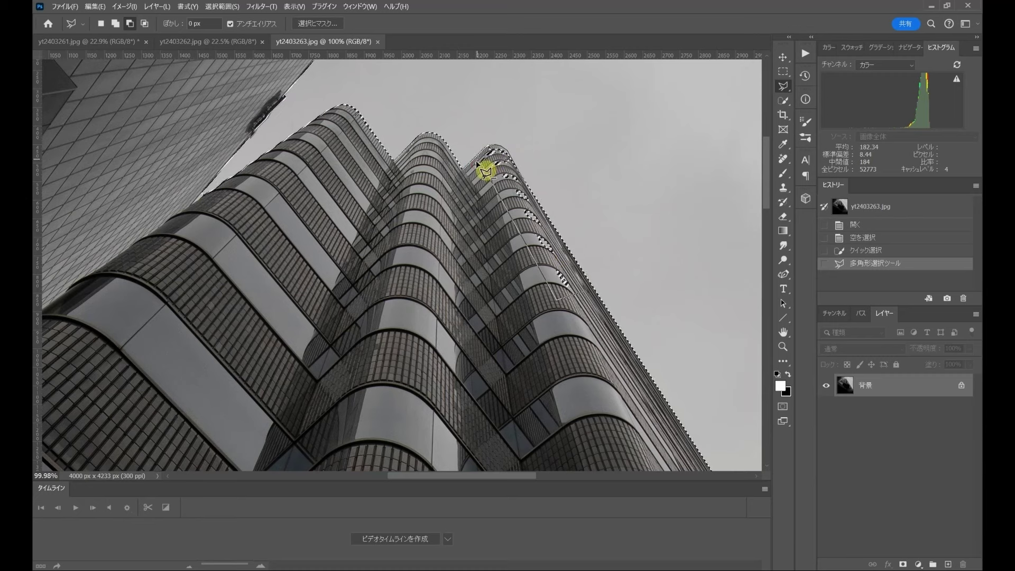
click(499, 151)
scroll(609, 302, down, 5)
scroll(609, 303, down, 1)
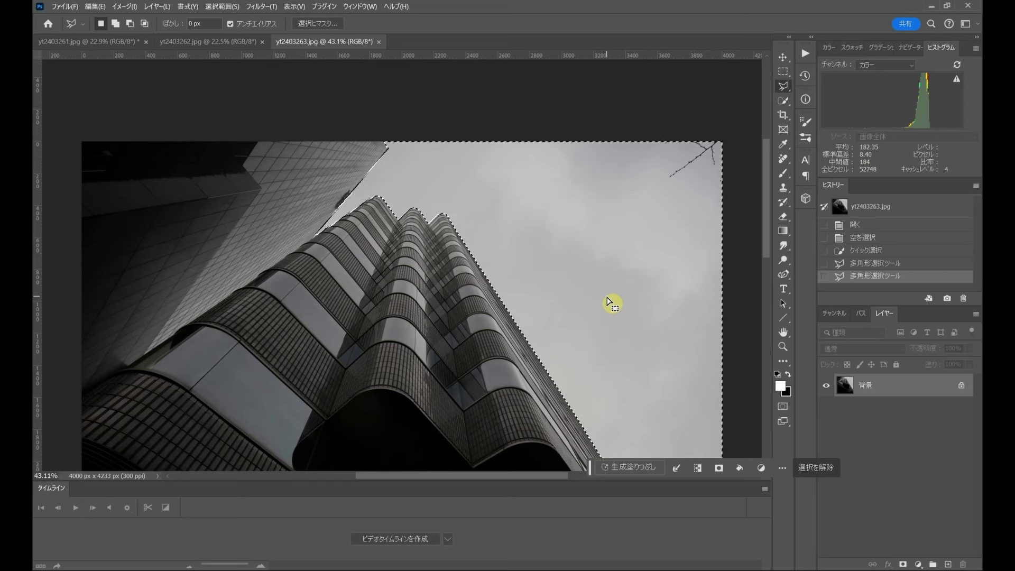
scroll(609, 303, down, 3)
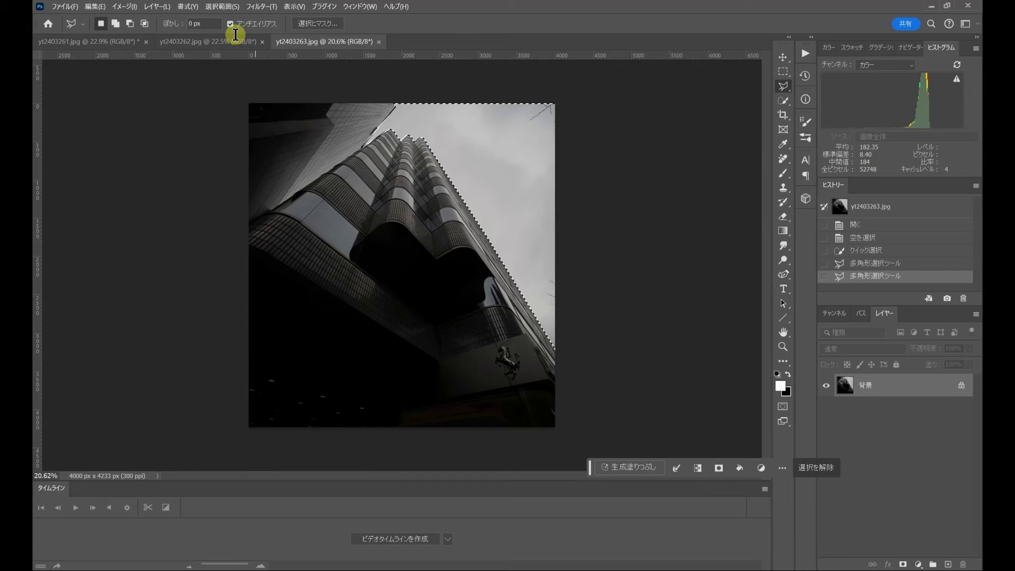
Fill the selected sky with a #131313 Solid Color fill layer and compare it on and off
click(157, 6)
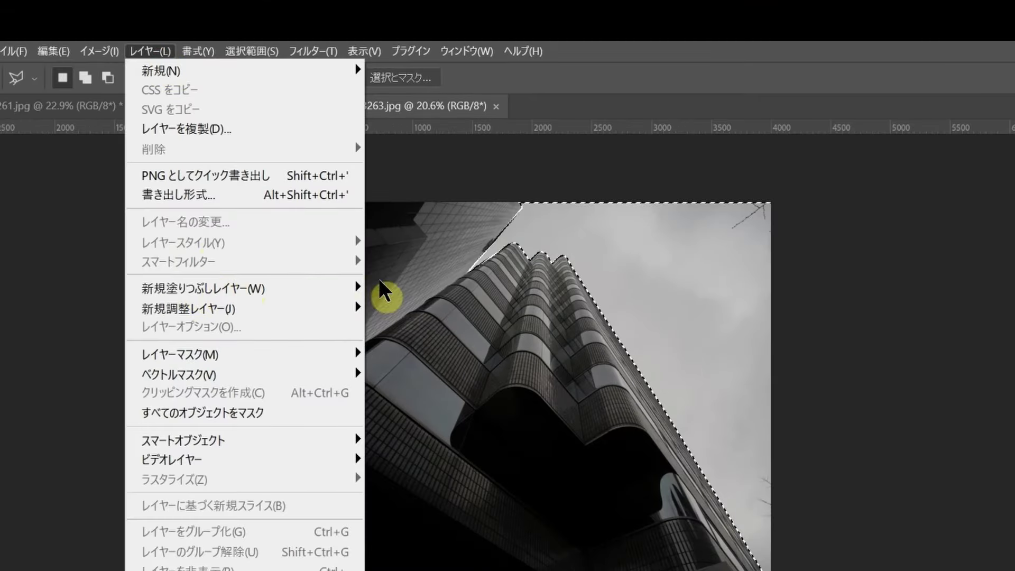
click(402, 288)
key(Return)
click(685, 240)
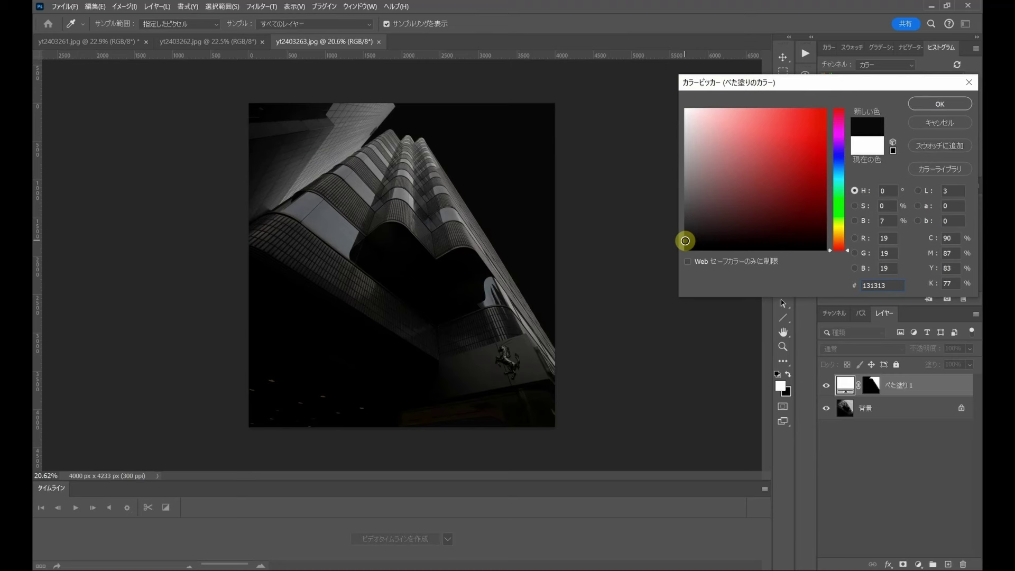
click(937, 102)
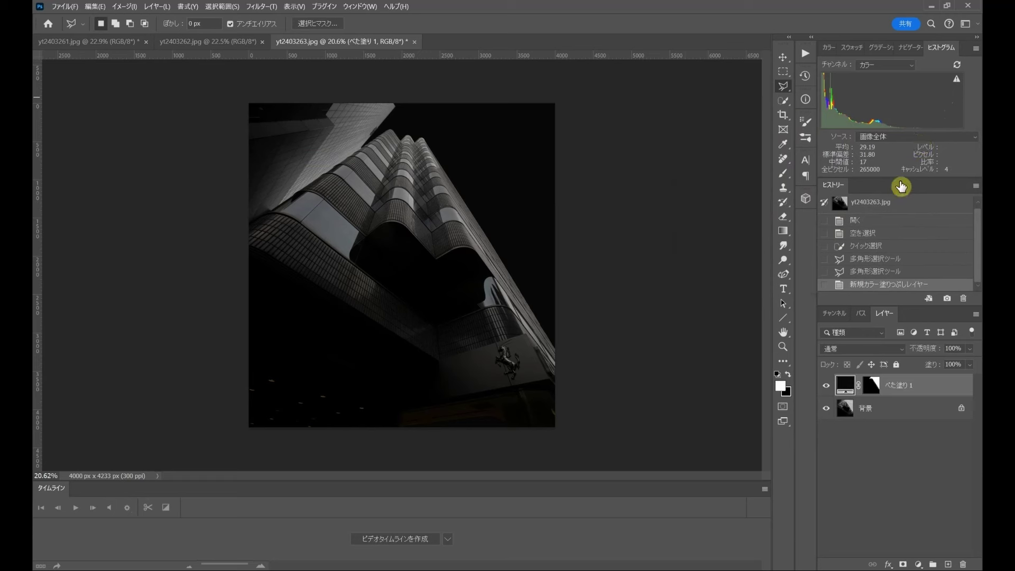
click(827, 389)
click(827, 390)
Add a default Black & White adjustment layer (白黒 1) above the sky fill
click(156, 6)
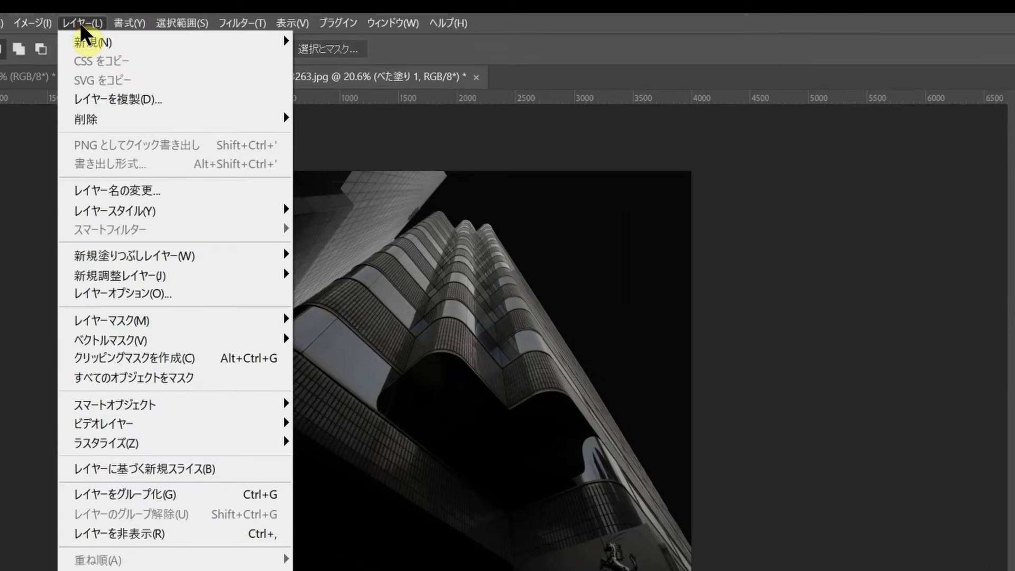
mouse_move(174, 274)
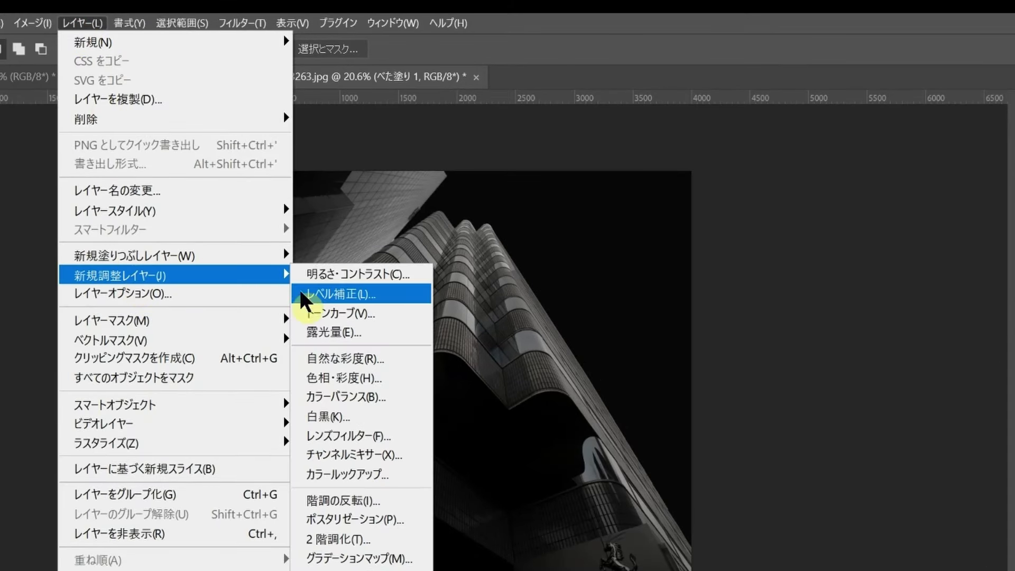
click(363, 427)
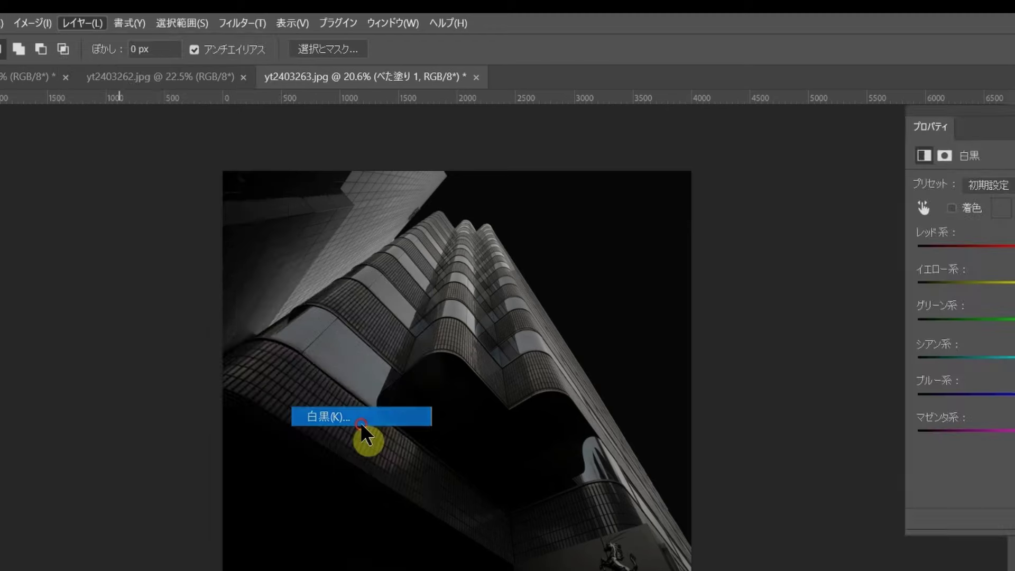
click(627, 174)
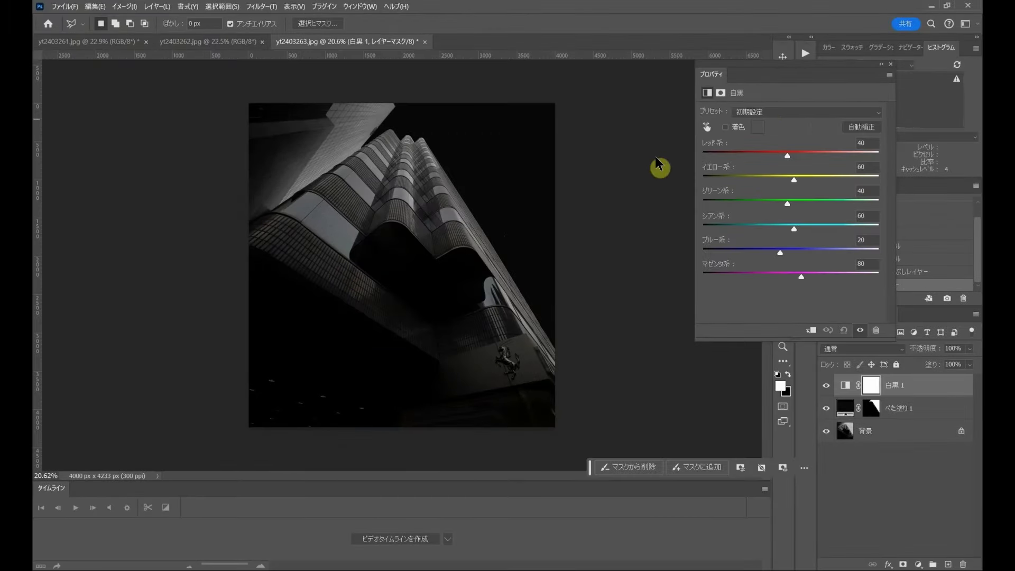
click(891, 65)
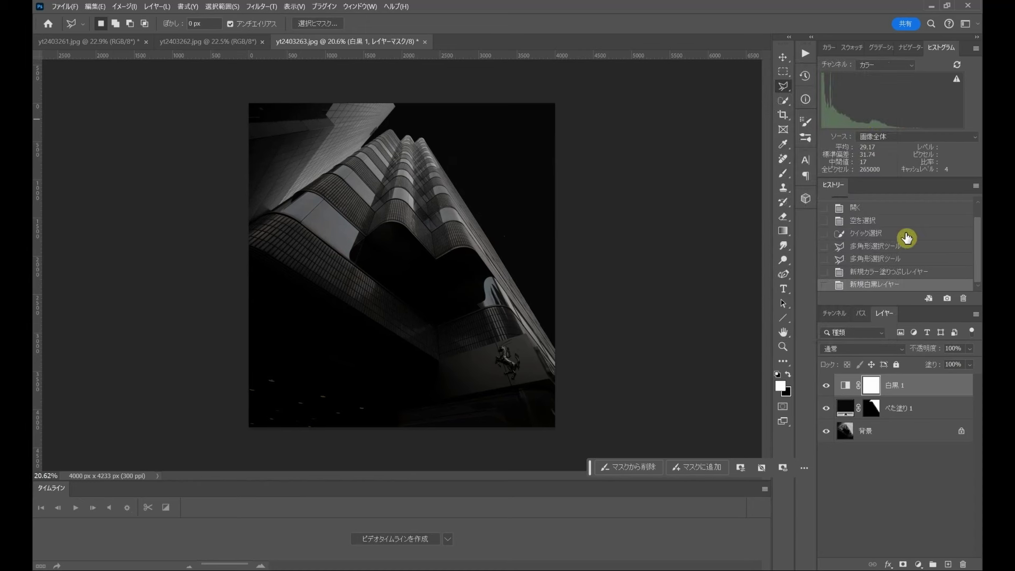
click(852, 437)
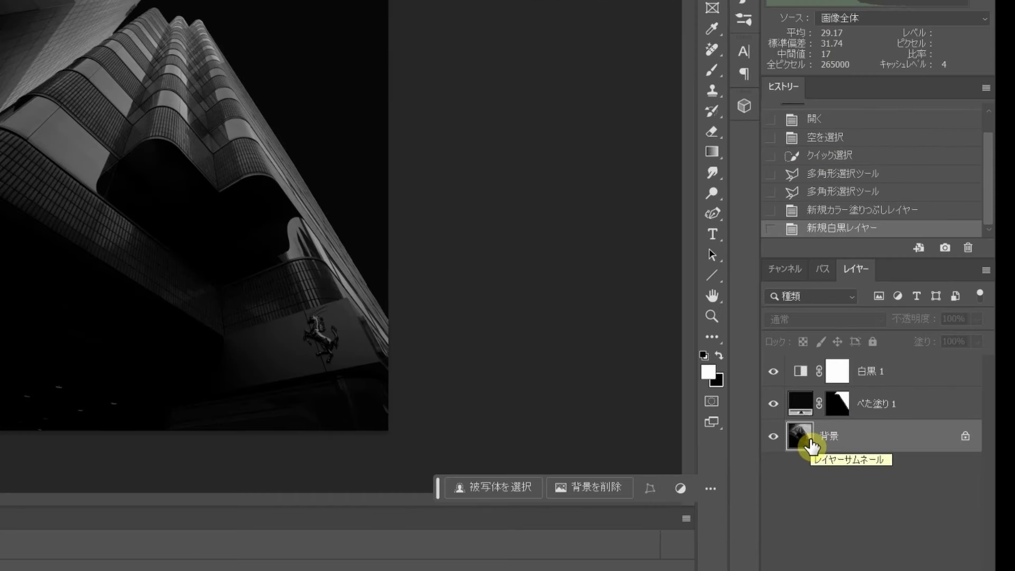
Copy the background layer with Ctrl+J, set the copy to Overlay, and lower its opacity to 50%
key(ctrl+j)
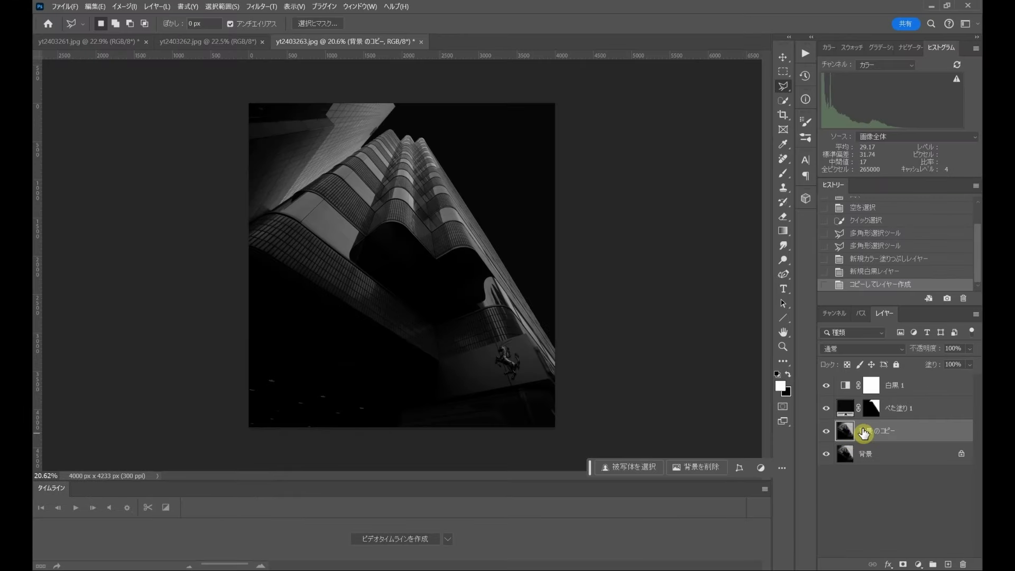
click(880, 350)
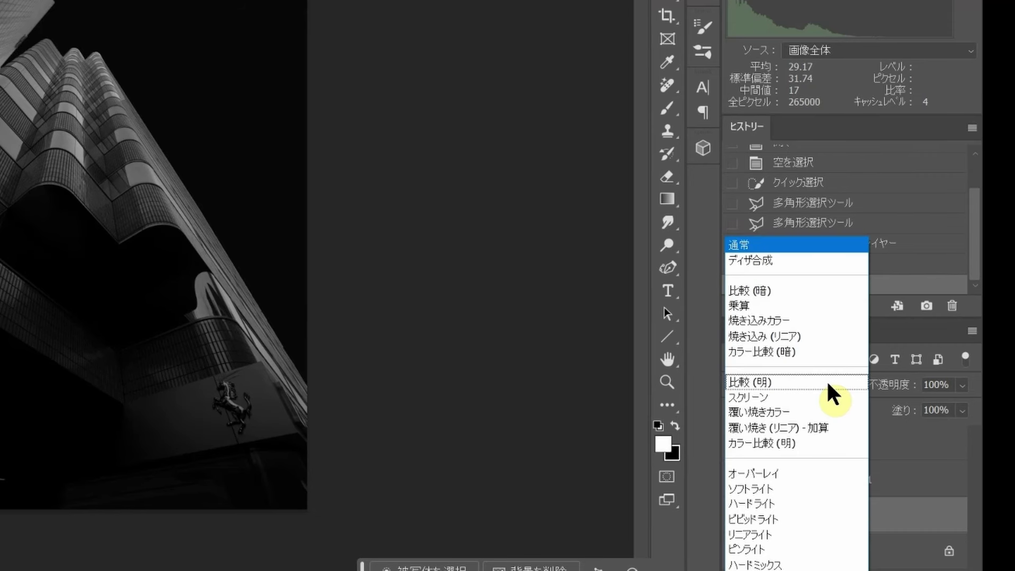
click(828, 473)
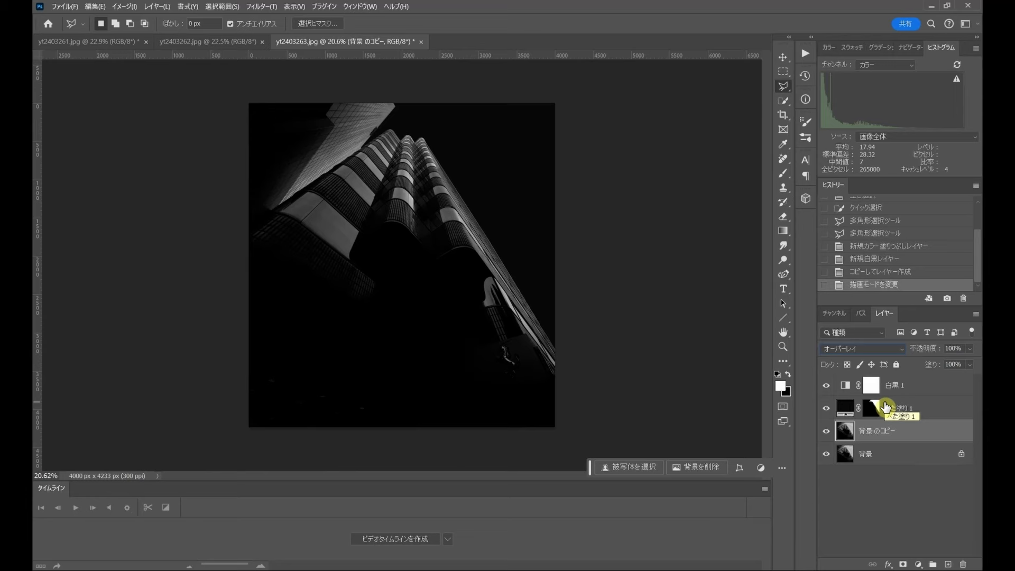
click(970, 349)
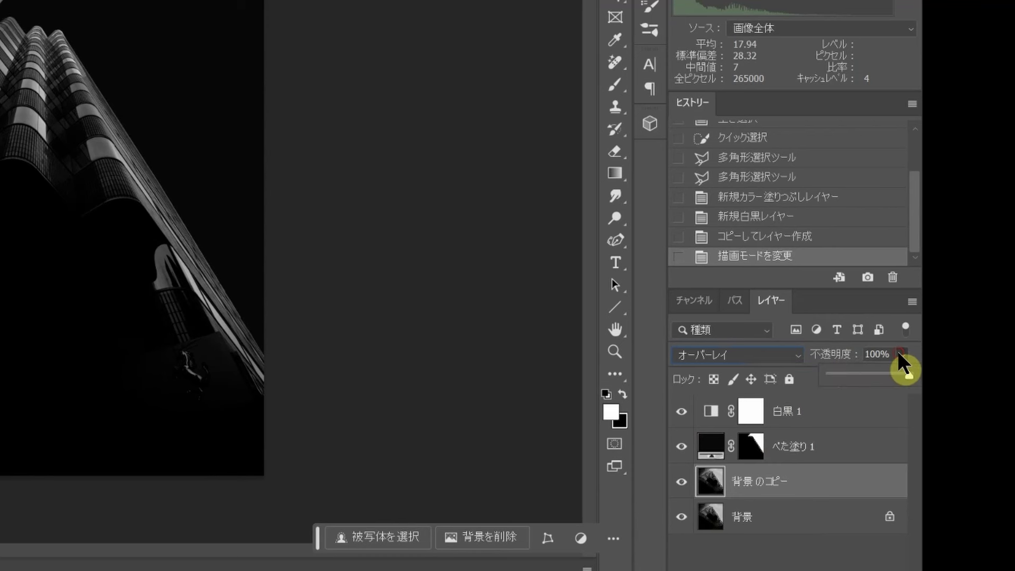
drag(869, 375, 869, 375)
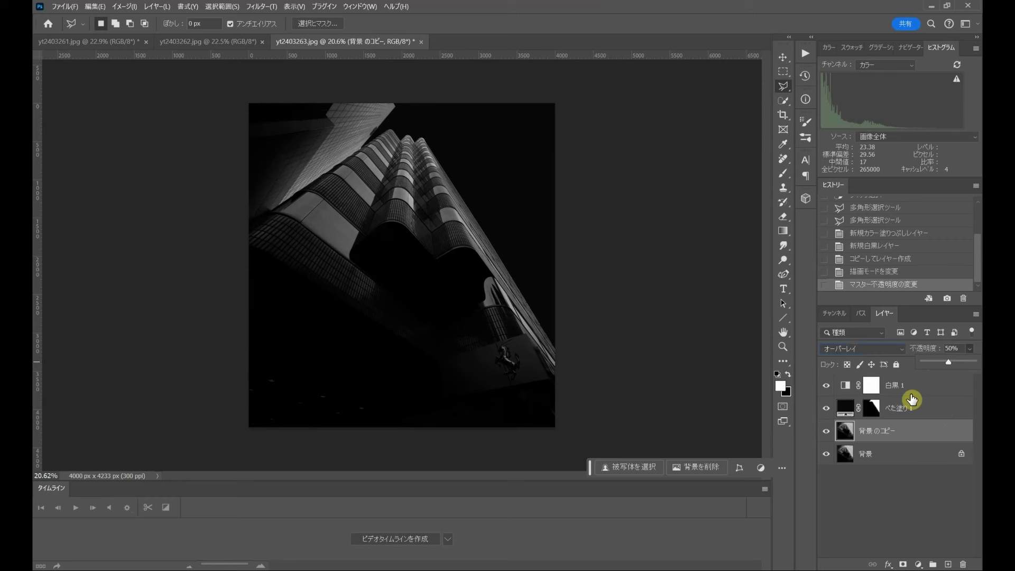
click(912, 400)
Add a layer mask to 背景のコピー and set up a black Brush at size 1000
click(903, 564)
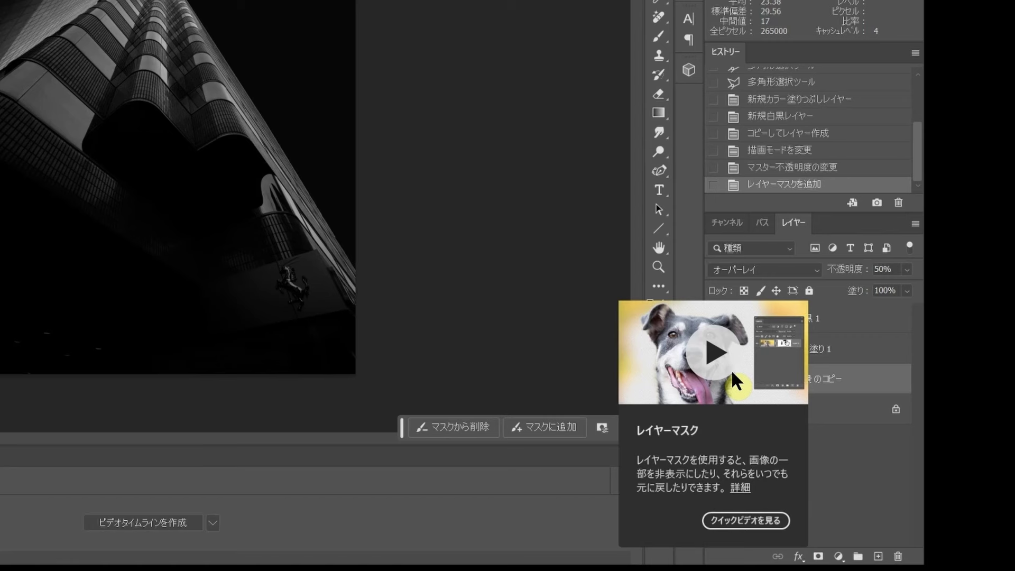
right_click(658, 36)
click(691, 31)
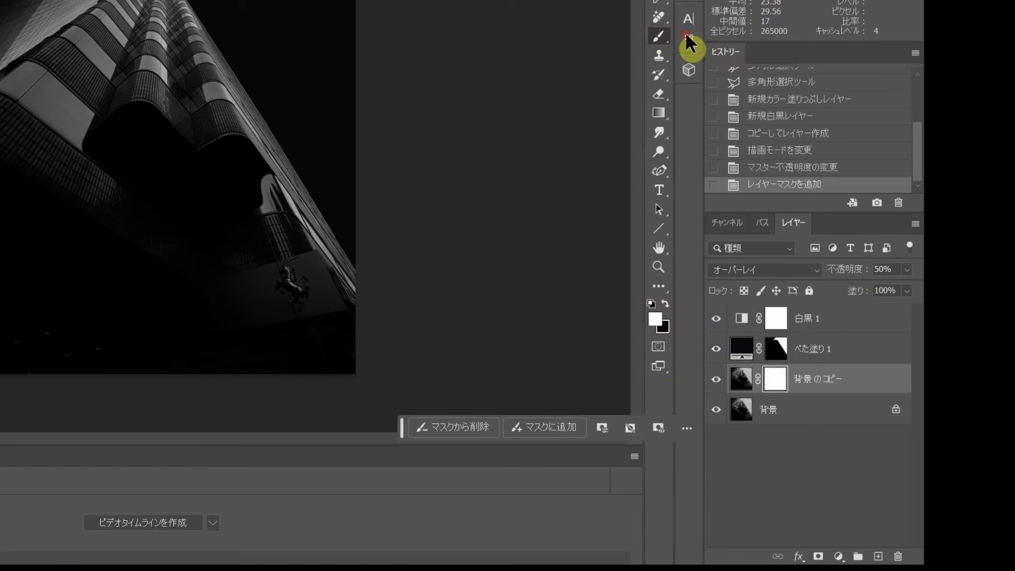
key(x)
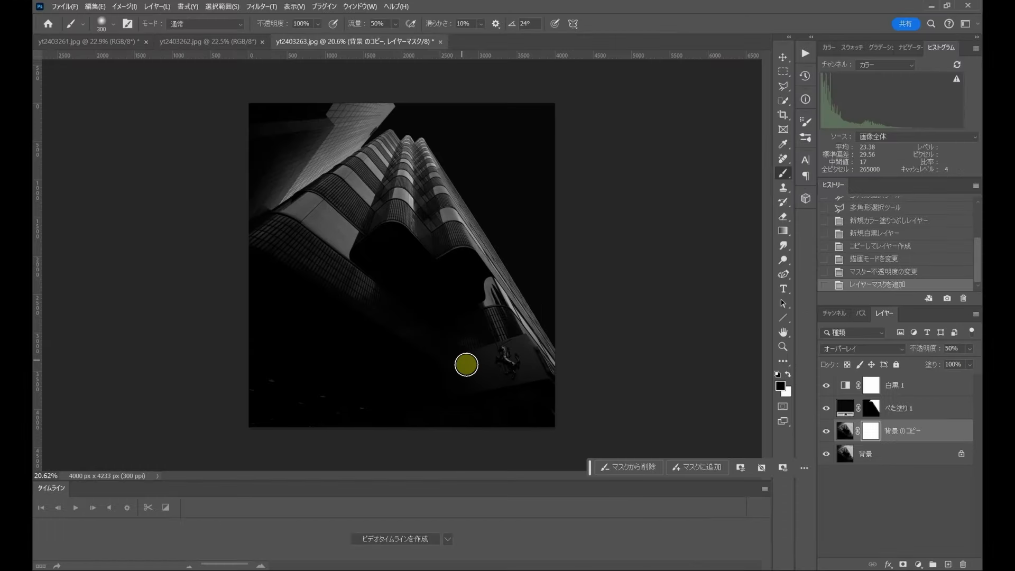
key(bracketright)
key(bracketright)
key(bracketright)
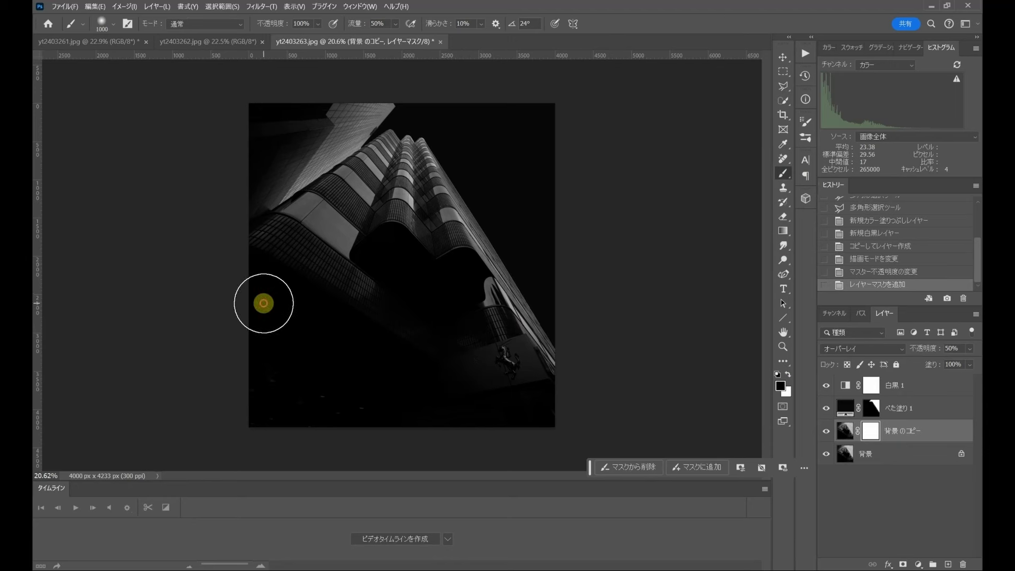
Paint black over the lower building on the mask, shrinking the brush to 800
mouse_move(263, 303)
mouse_down()
mouse_move(405, 399)
mouse_move(523, 397)
mouse_move(508, 362)
mouse_move(468, 344)
mouse_up()
drag(380, 335, 328, 290)
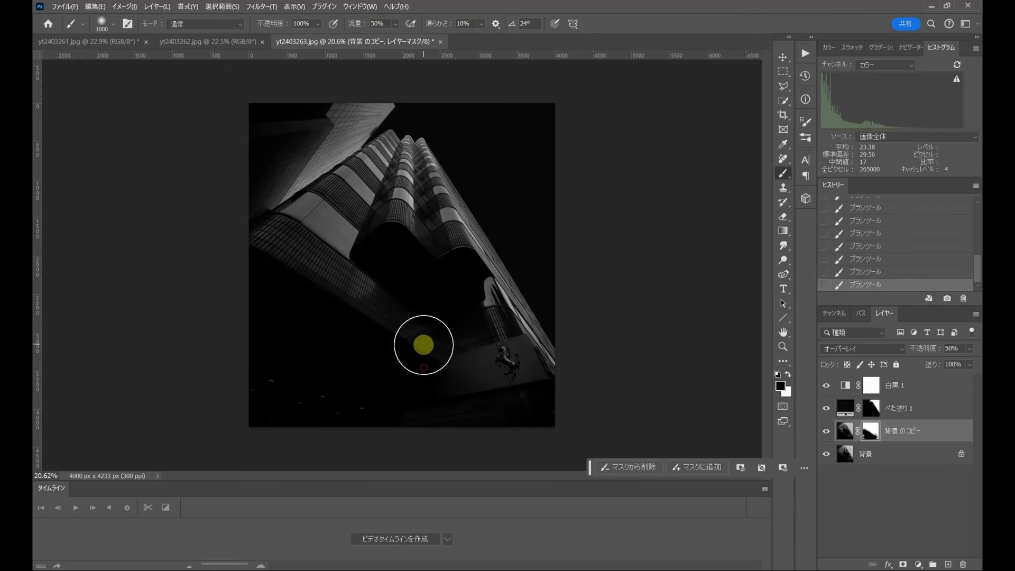
drag(423, 345, 448, 326)
key([)
drag(379, 431, 547, 414)
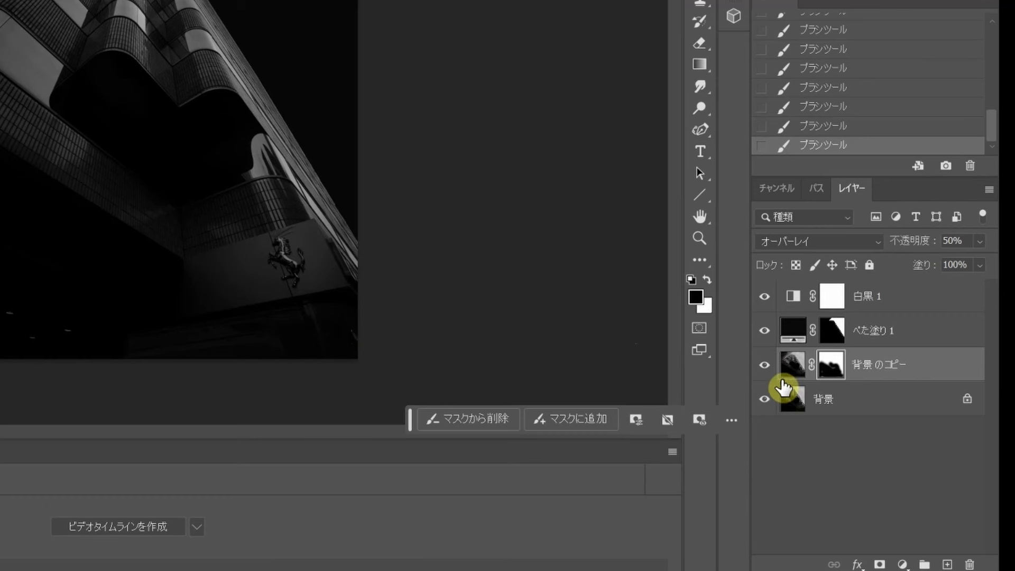
click(849, 458)
Duplicate 背景 as 背景のコピー 2 in 覆い焼きカラー (Color Dodge) with an inverted black mask
key(ctrl+j)
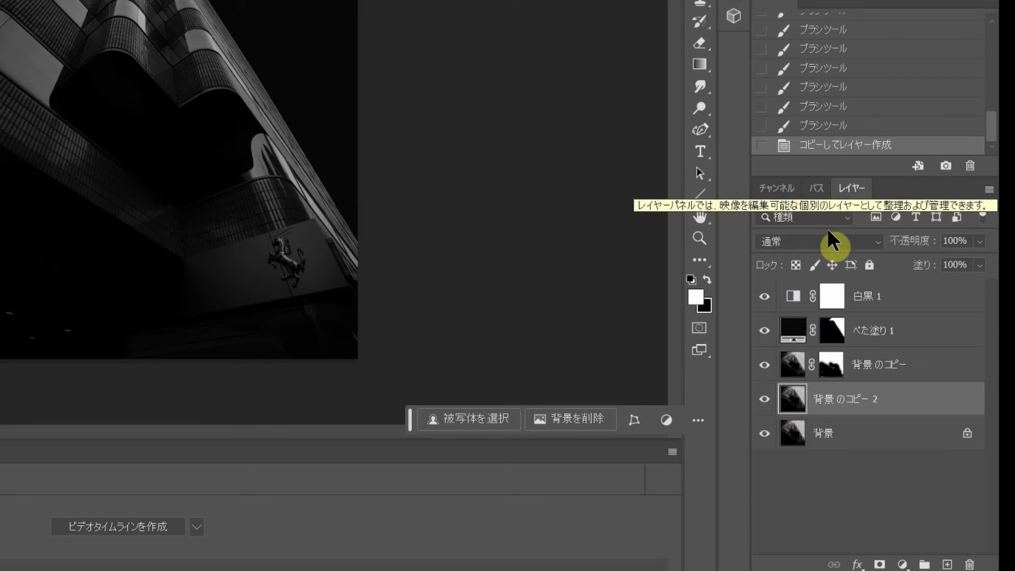
click(839, 241)
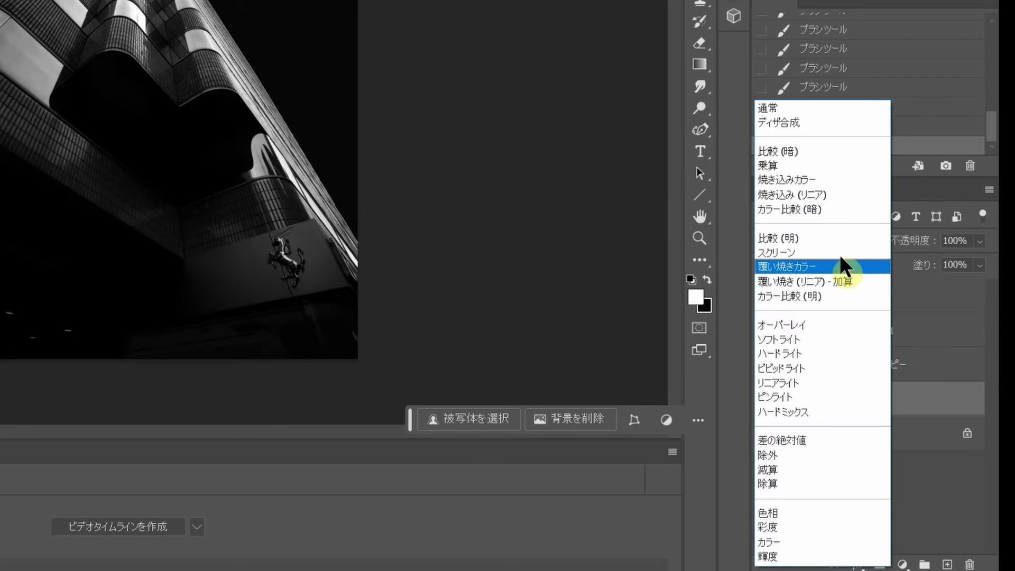
click(840, 265)
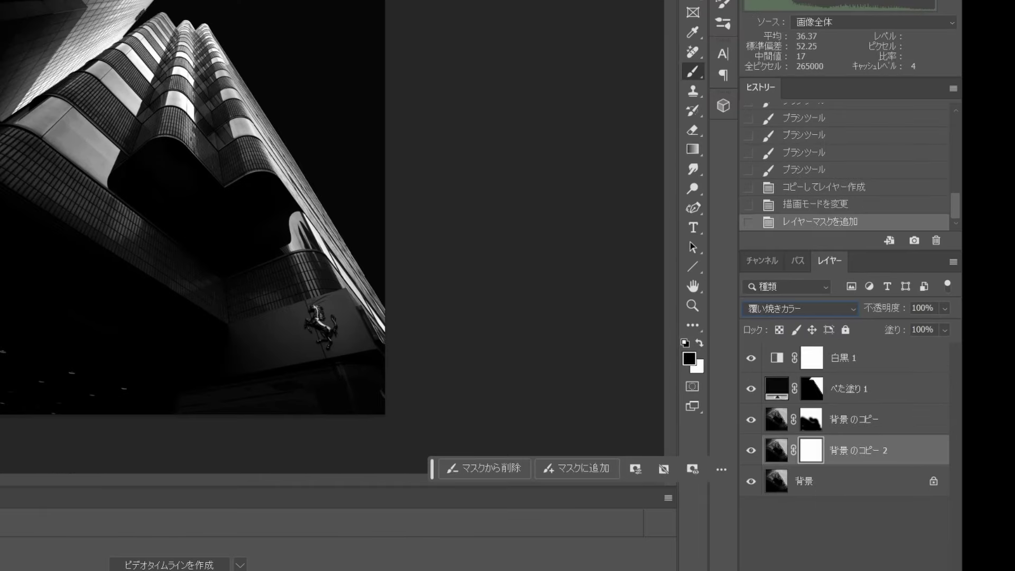
key(ctrl+i)
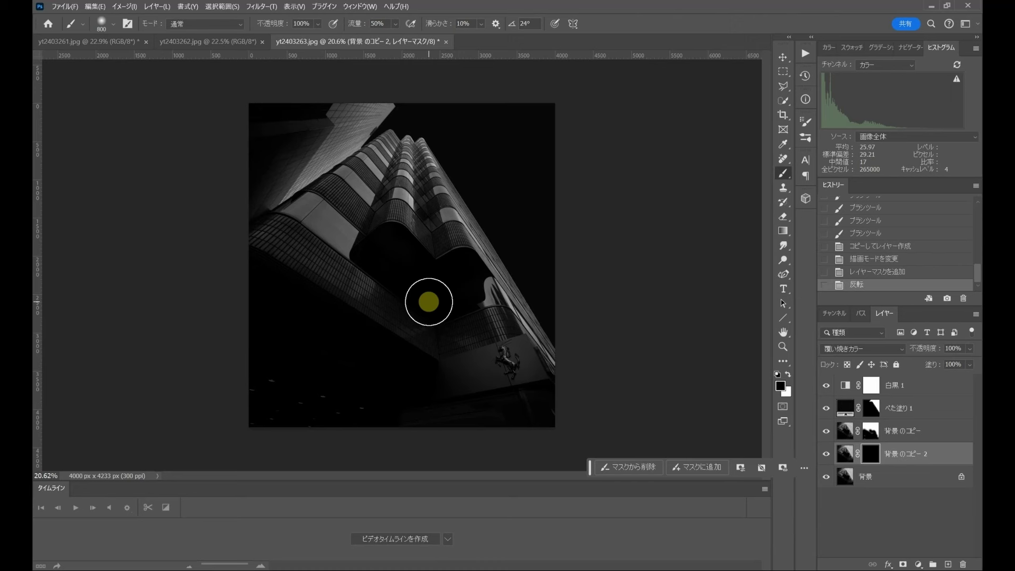
Paint white on the 背景のコピー 2 mask over upper-left and right-edge facade panels
key(x)
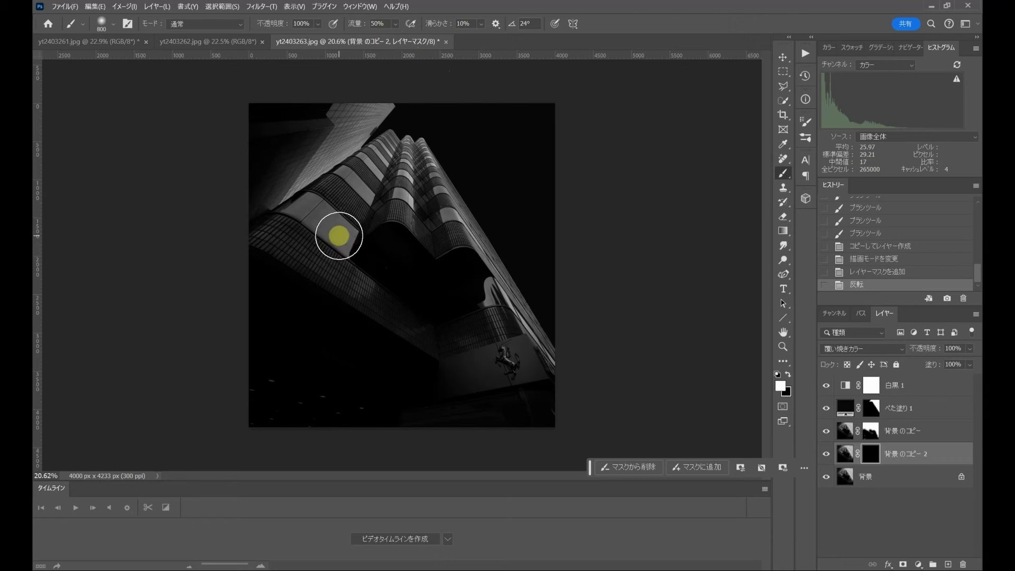
click(336, 233)
click(331, 223)
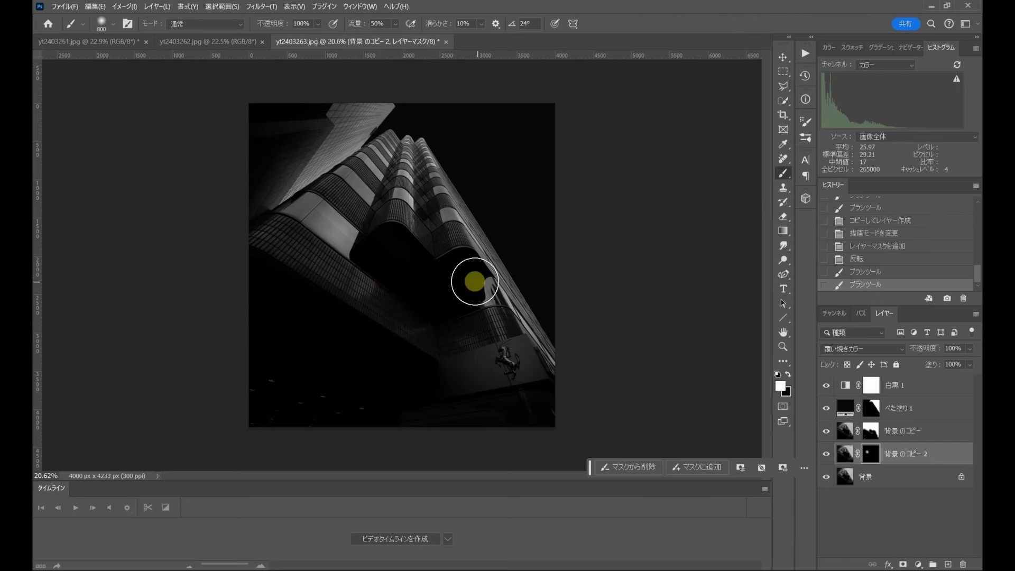
click(483, 294)
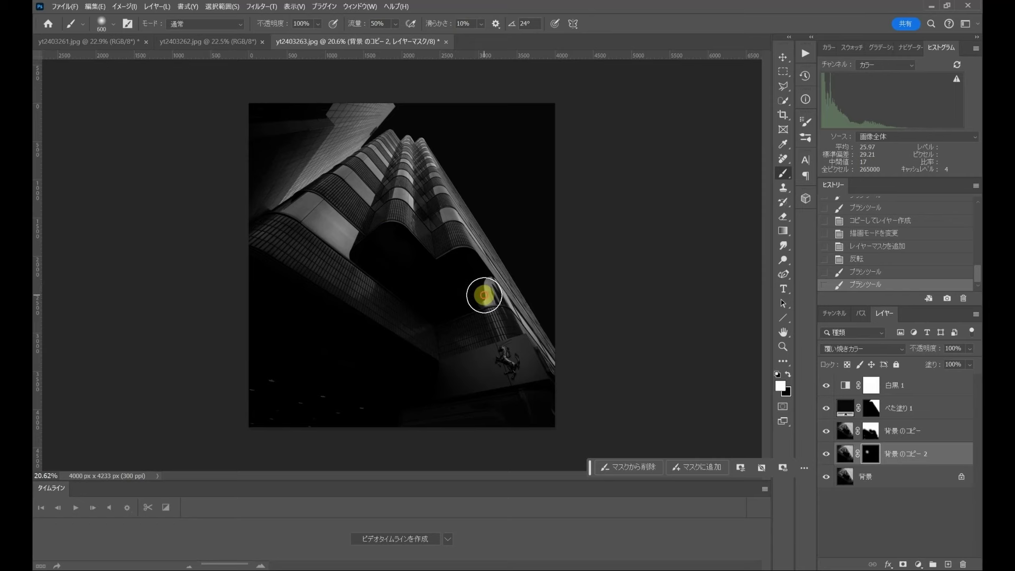
key(bracketleft)
key(bracketleft)
Touch up finer facade details with 150–400 brushes, then toggle the layer to compare
scroll(331, 234, up, 3)
key(bracketleft)
key(bracketleft)
key(bracketleft)
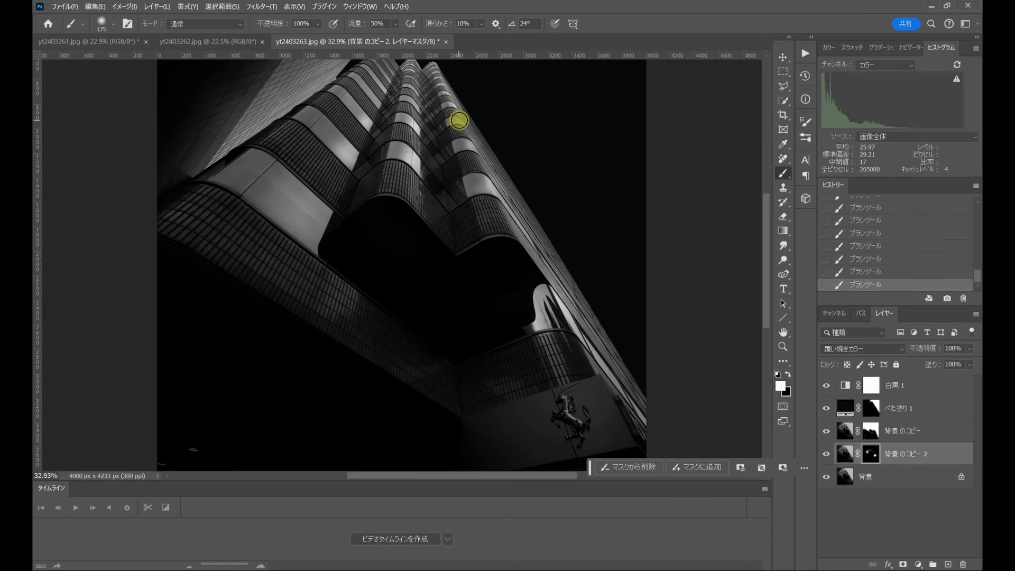
key(bracketleft)
key(bracketleft)
key(bracketleft)
key(ctrl+z)
click(442, 181)
scroll(403, 275, down, 2)
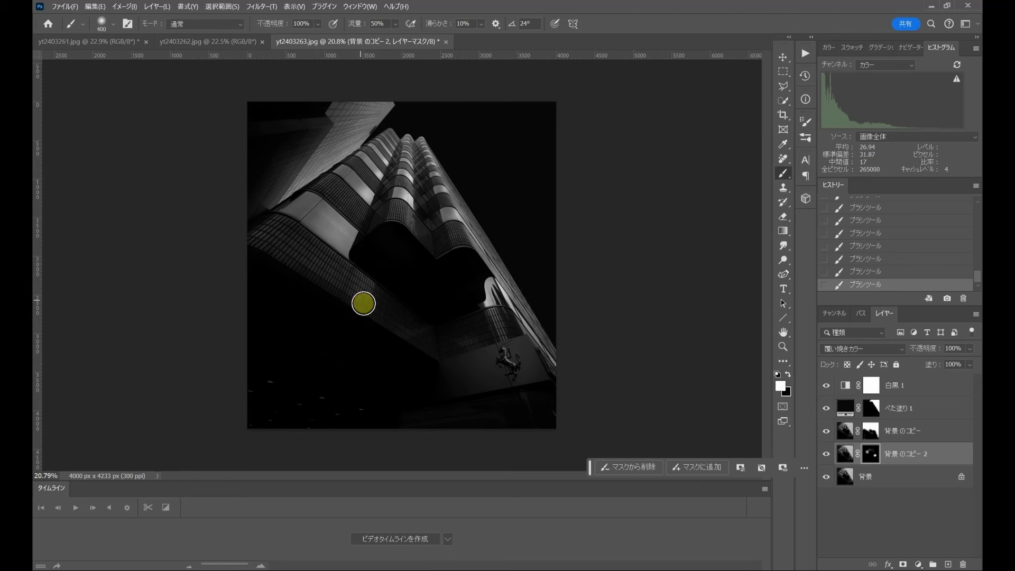
key(bracketright)
key(bracketright)
key(bracketright)
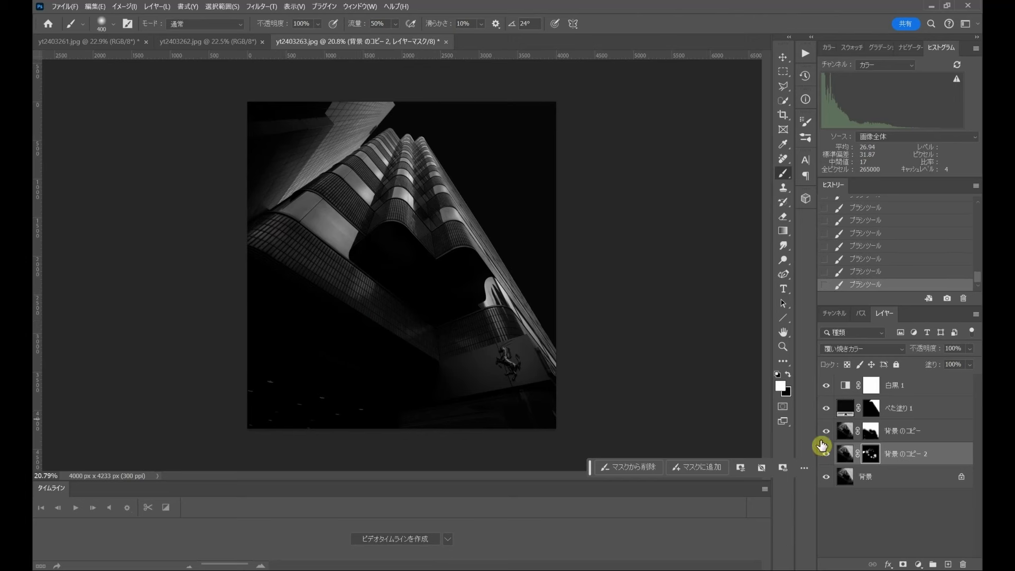
click(828, 454)
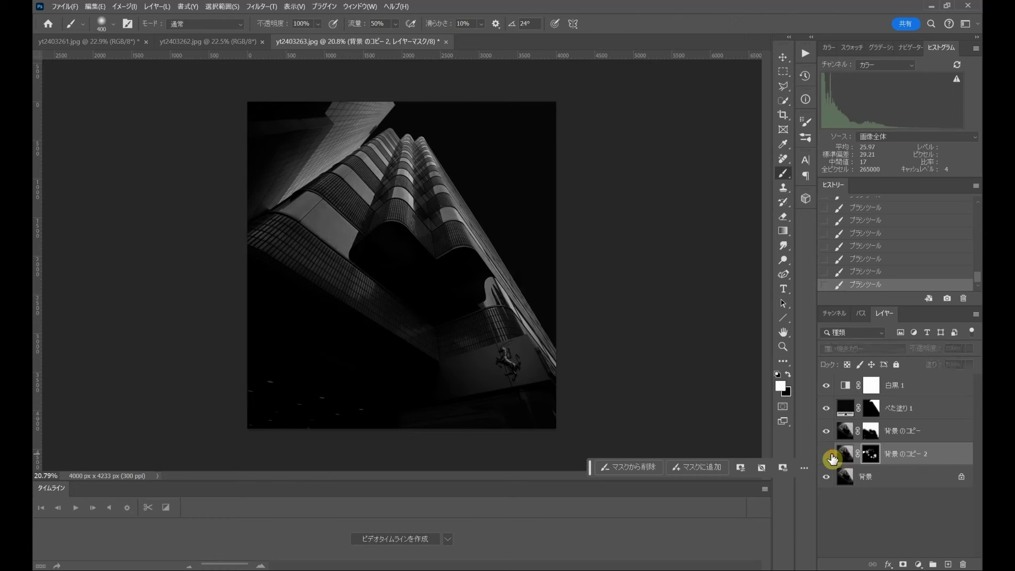
click(829, 454)
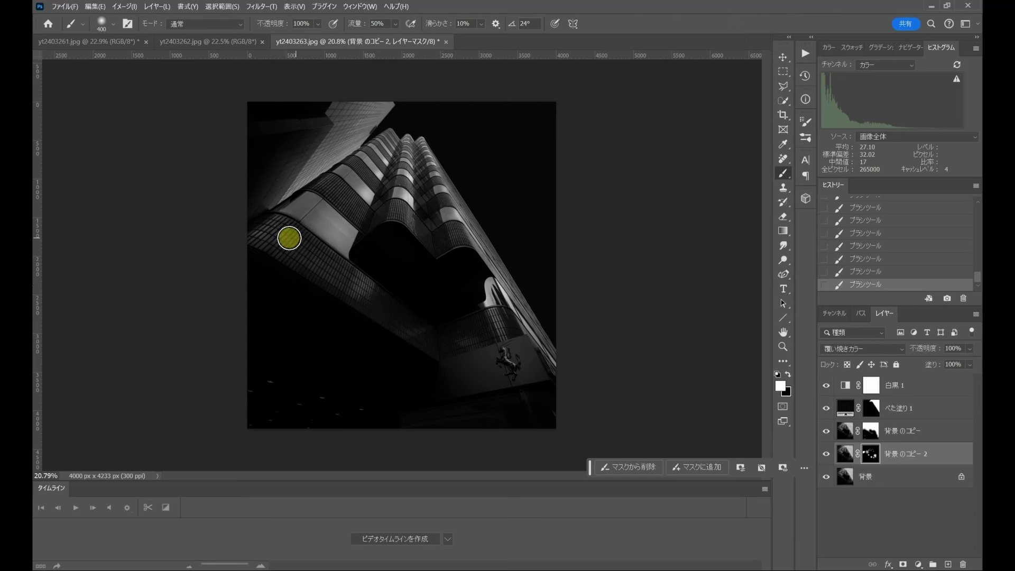
Create 背景のコピー 3 in Color Dodge with an inverted mask, painting white along the upper-left edge
click(844, 477)
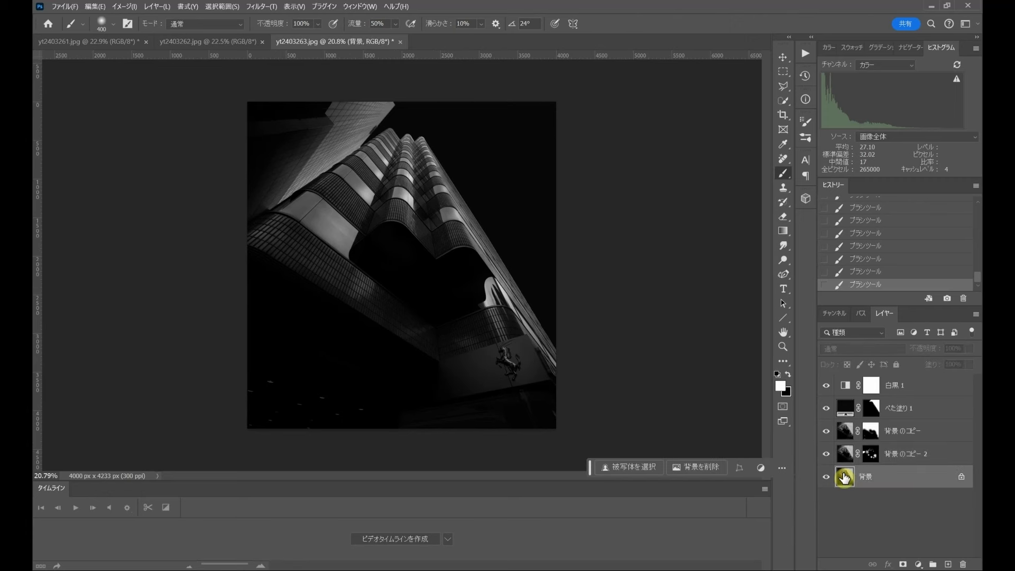
key(ctrl+j)
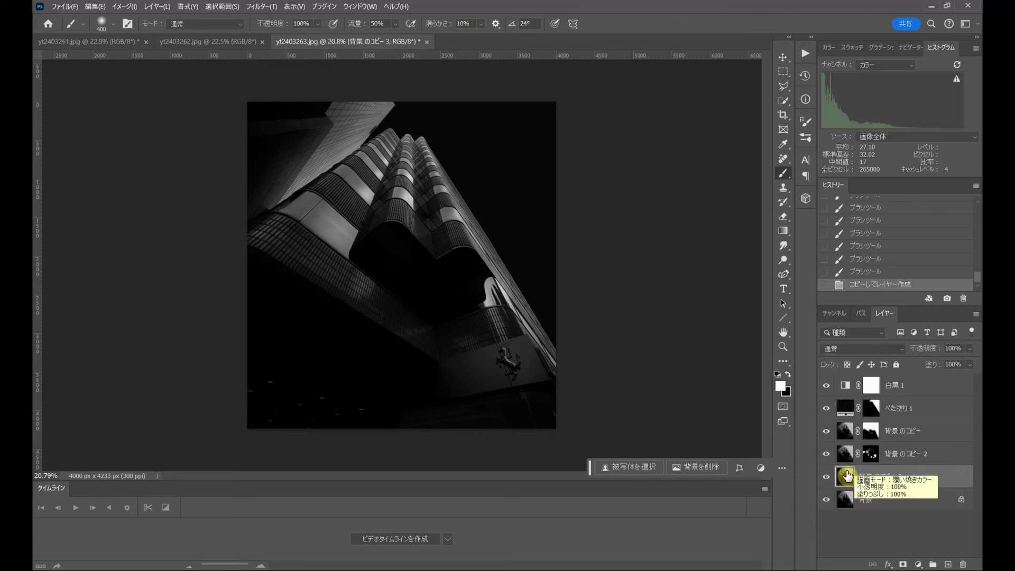
click(874, 347)
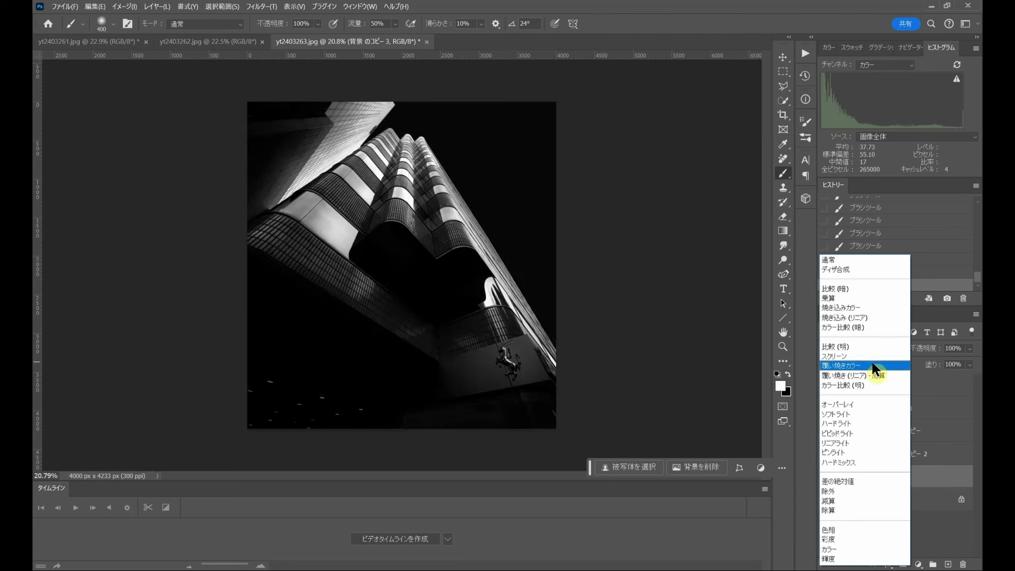
click(872, 364)
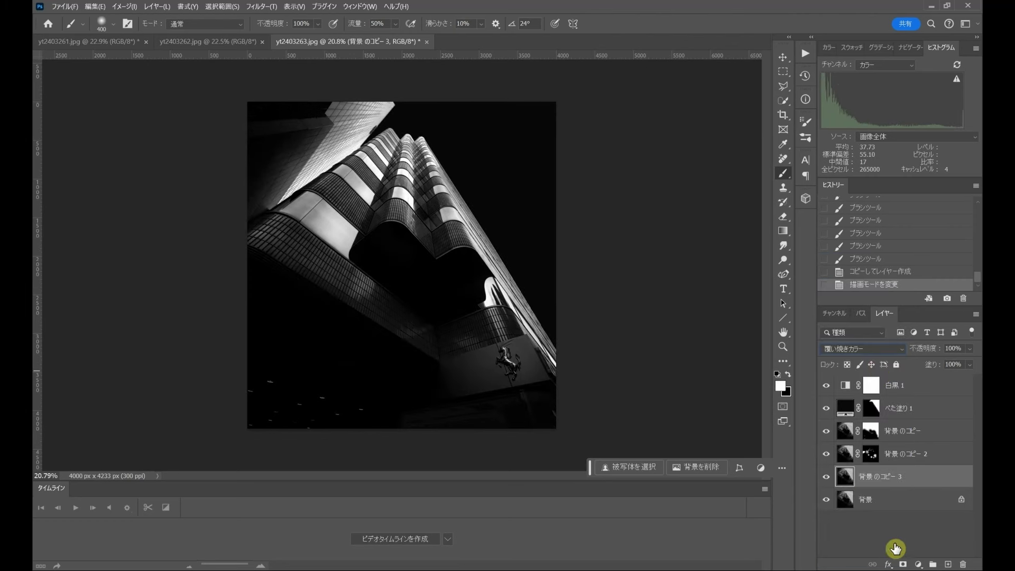
click(902, 563)
key(ctrl+i)
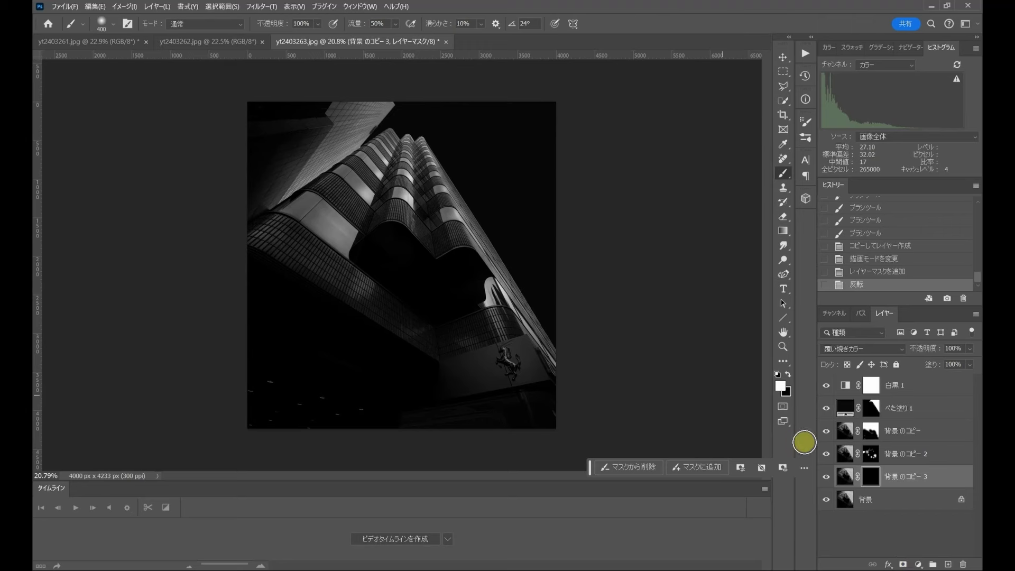
mouse_move(377, 278)
mouse_down()
mouse_move(268, 230)
mouse_move(256, 238)
mouse_up()
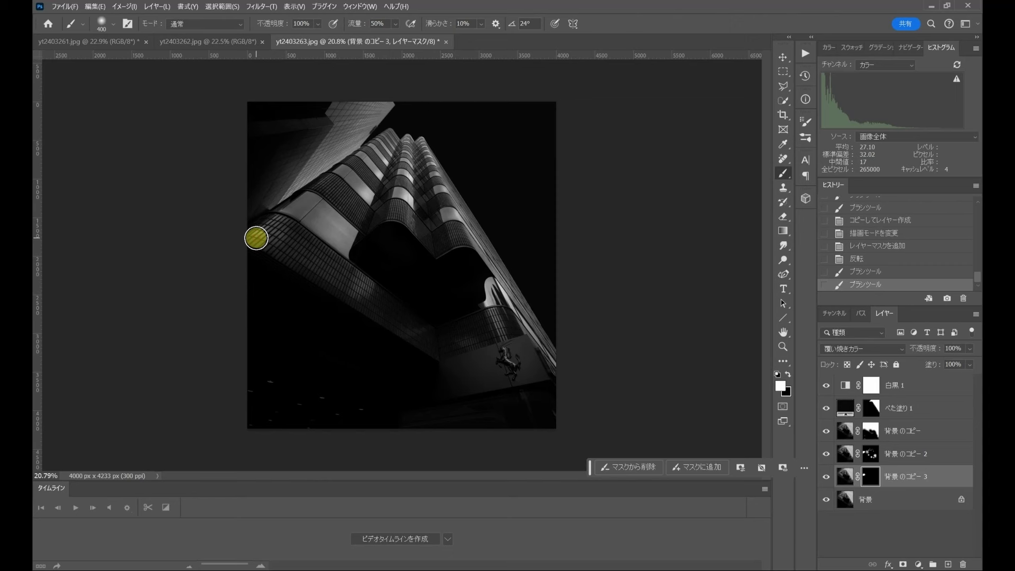
drag(256, 239, 268, 248)
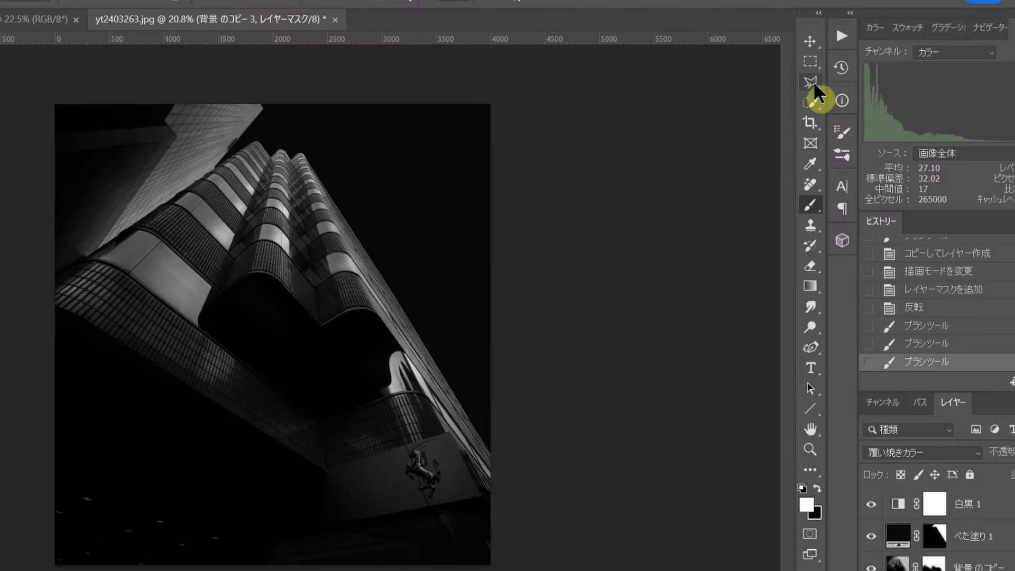
Select the horse emblem with the Object Selection Tool, then make the 背景 layer active
click(811, 102)
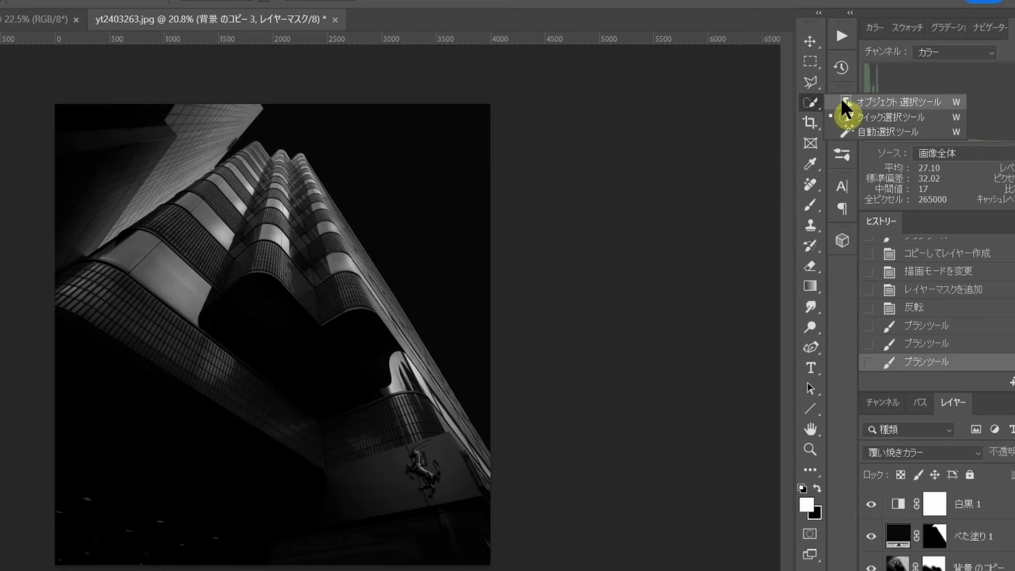
click(845, 102)
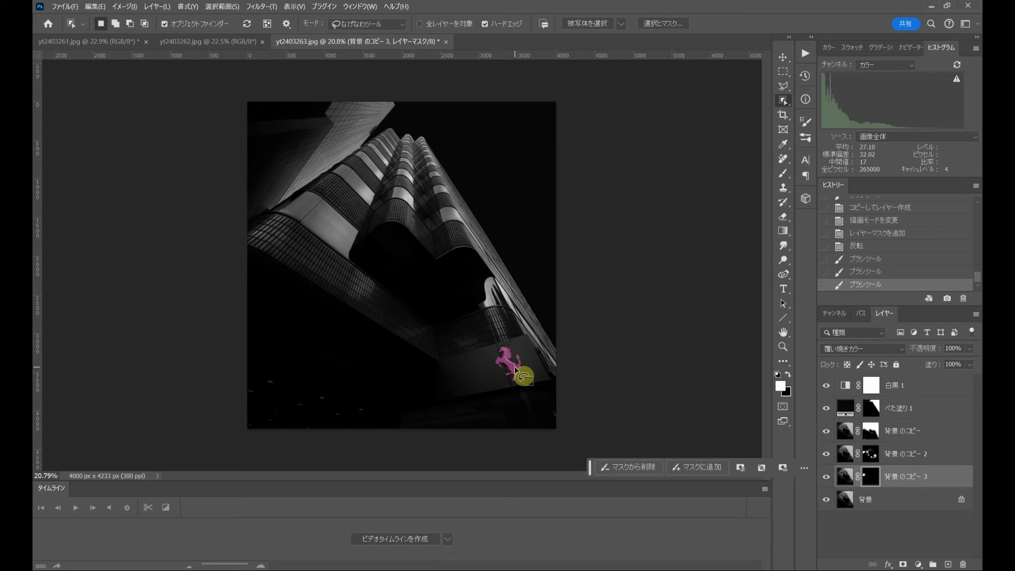
click(515, 366)
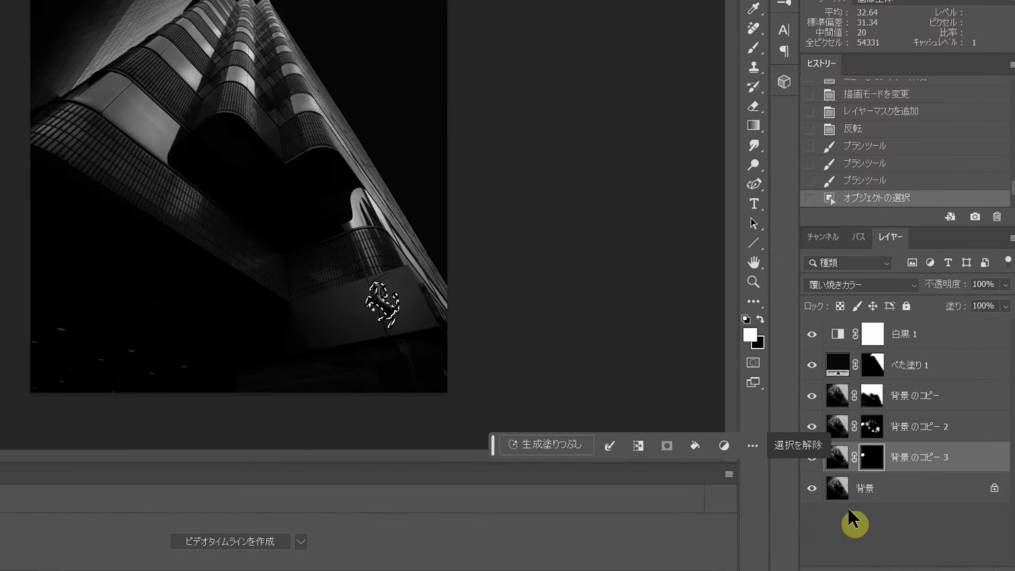
click(842, 494)
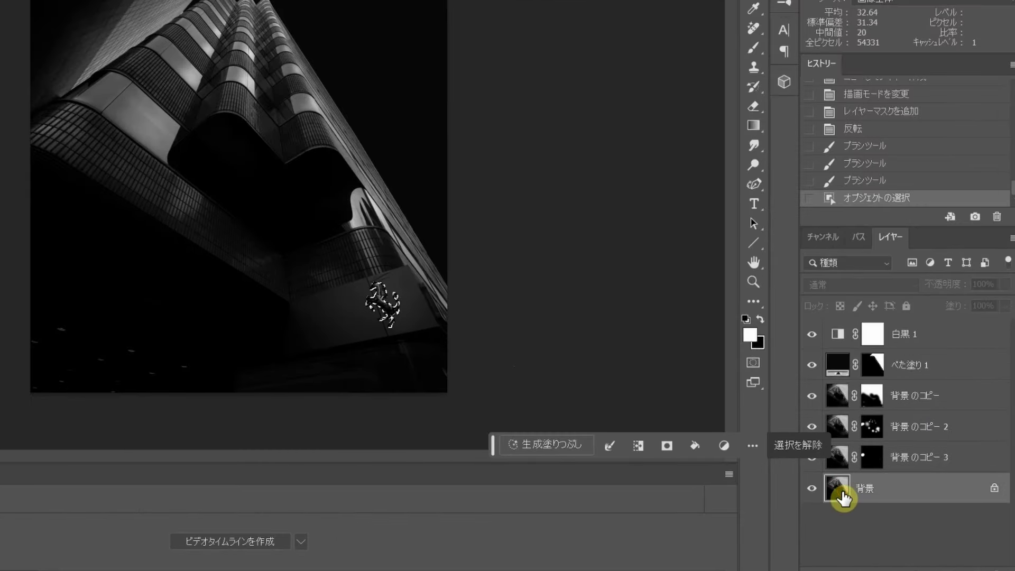
Copy the selected horse emblem to レイヤー 1 and blend it as Screen
key(ctrl+j)
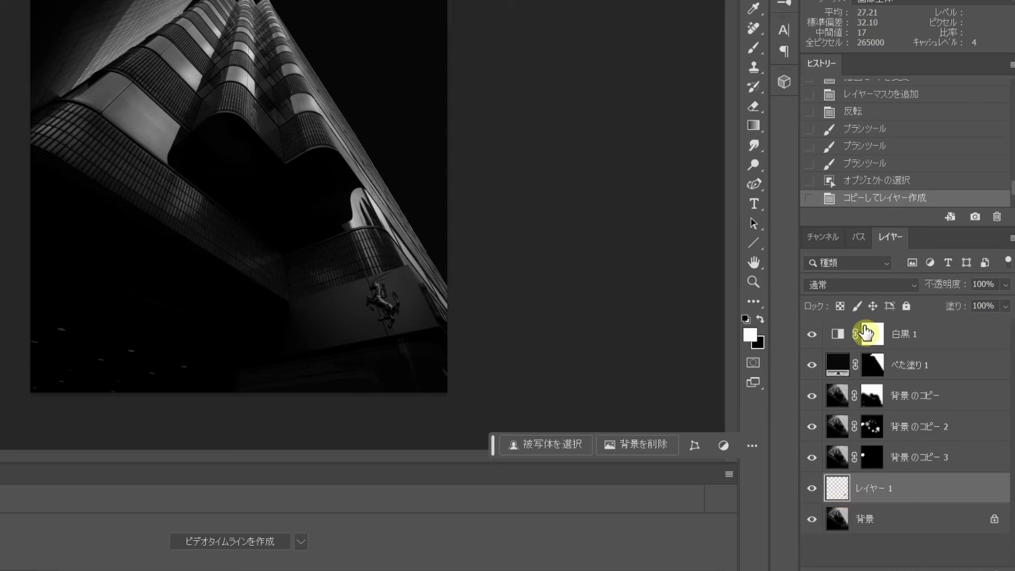
click(895, 285)
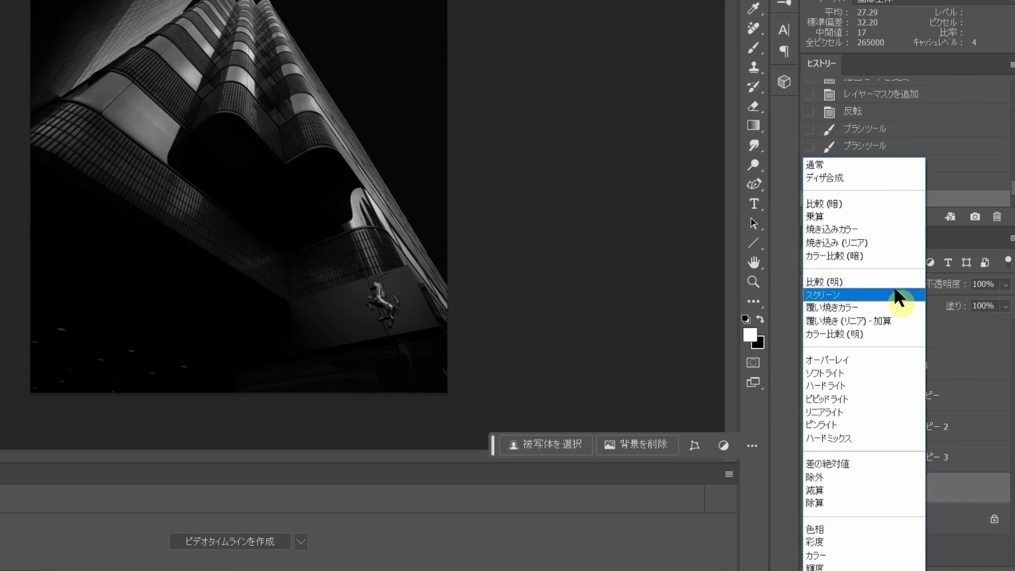
click(897, 300)
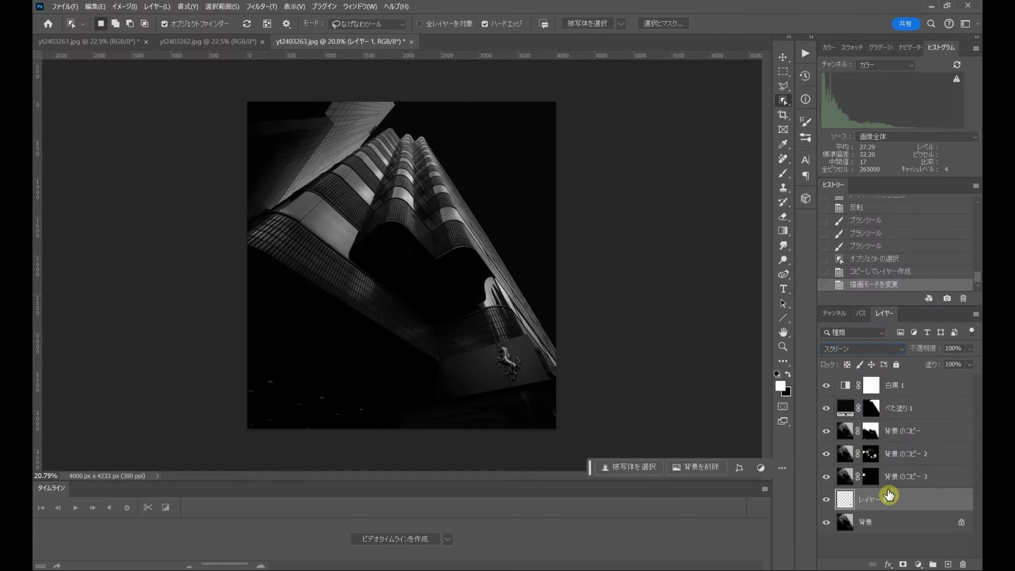
mouse_move(889, 494)
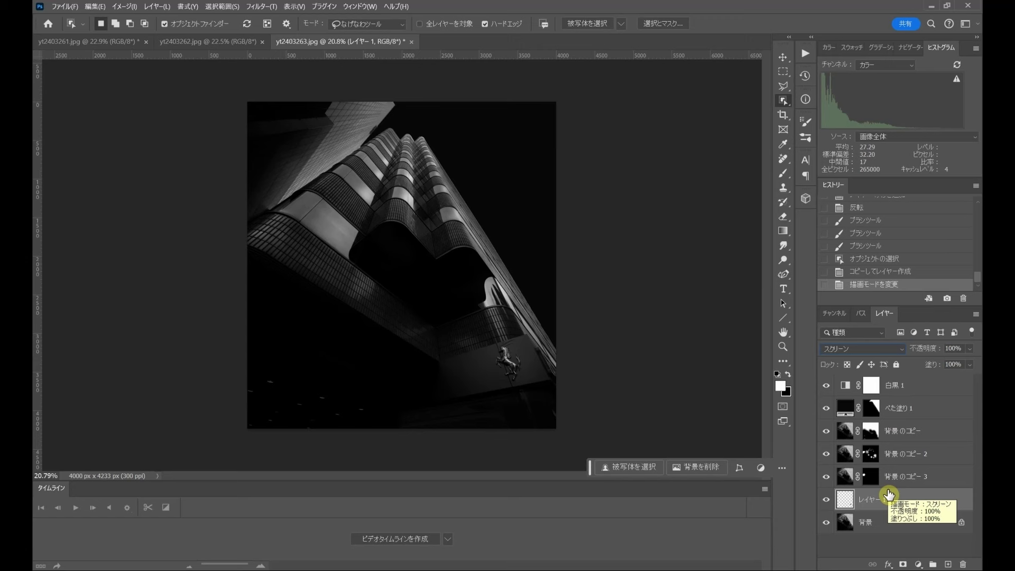
Duplicate レイヤー 1 as Color Dodge and lower the original layer's opacity to 73%
key(ctrl+j)
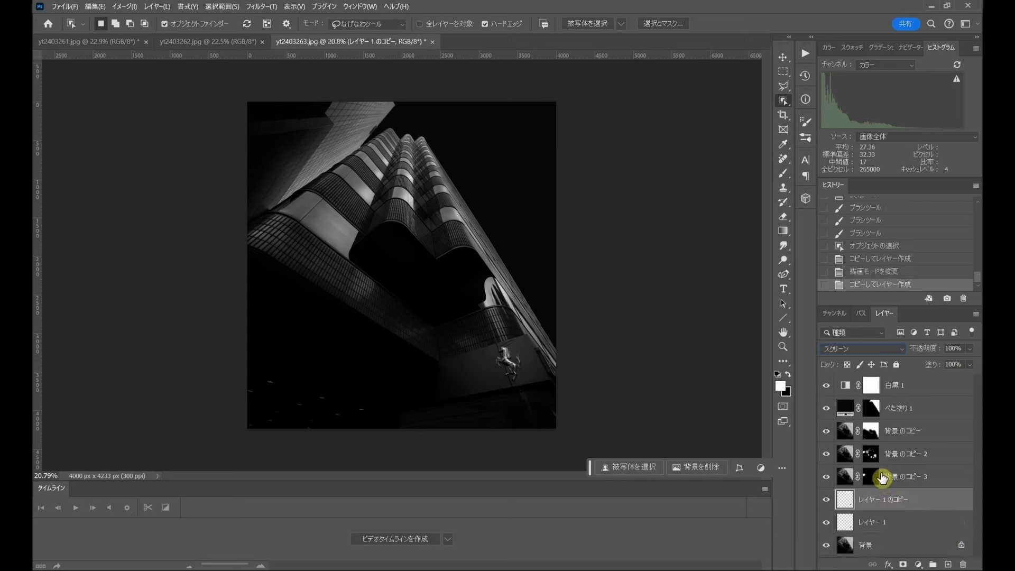
click(881, 349)
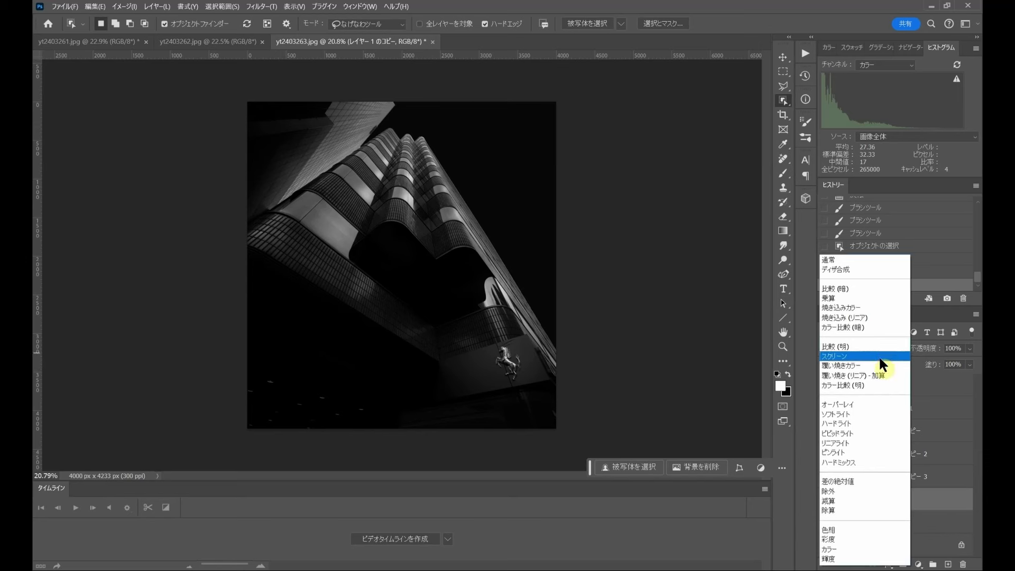
click(880, 365)
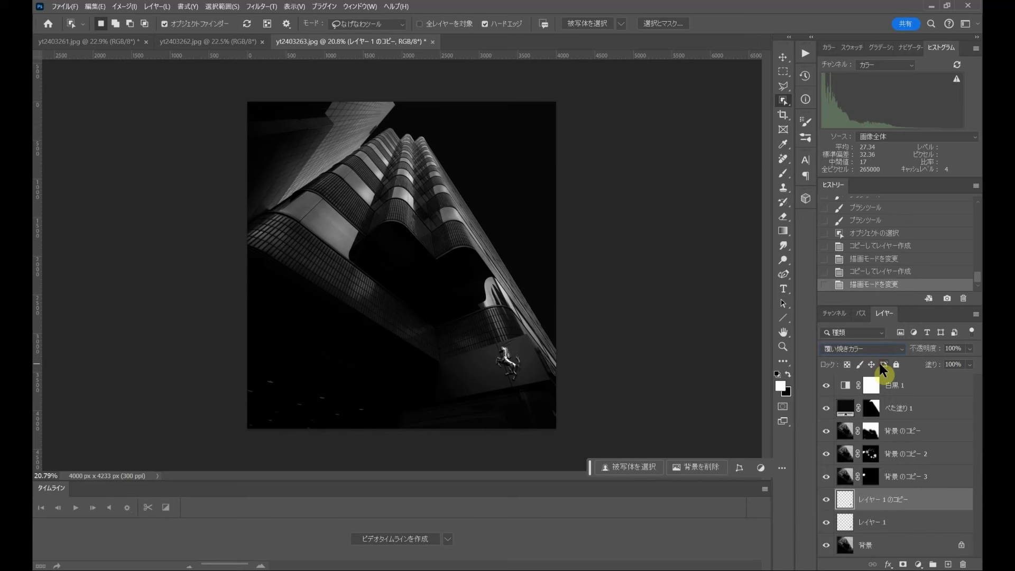
click(844, 520)
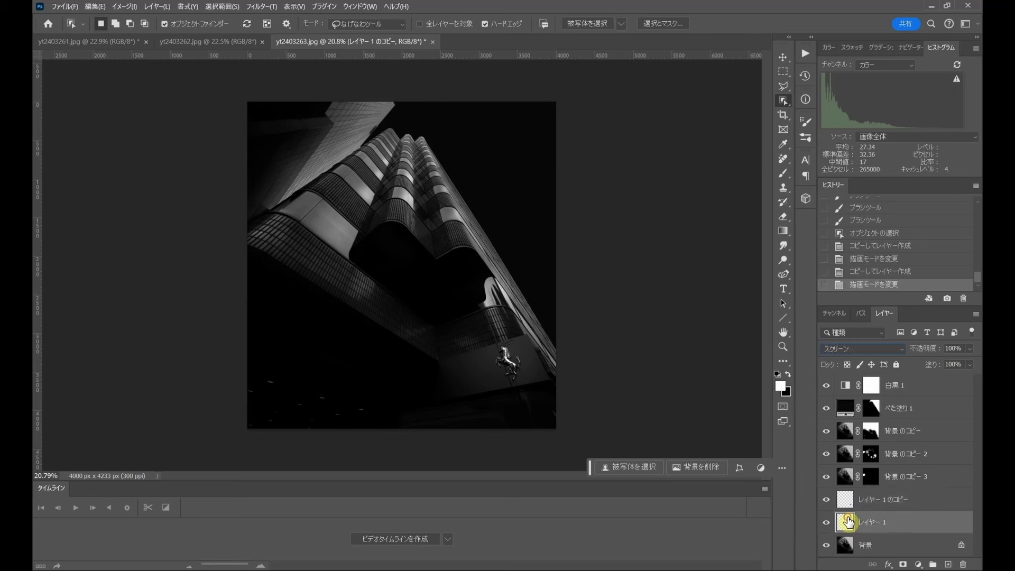
click(968, 348)
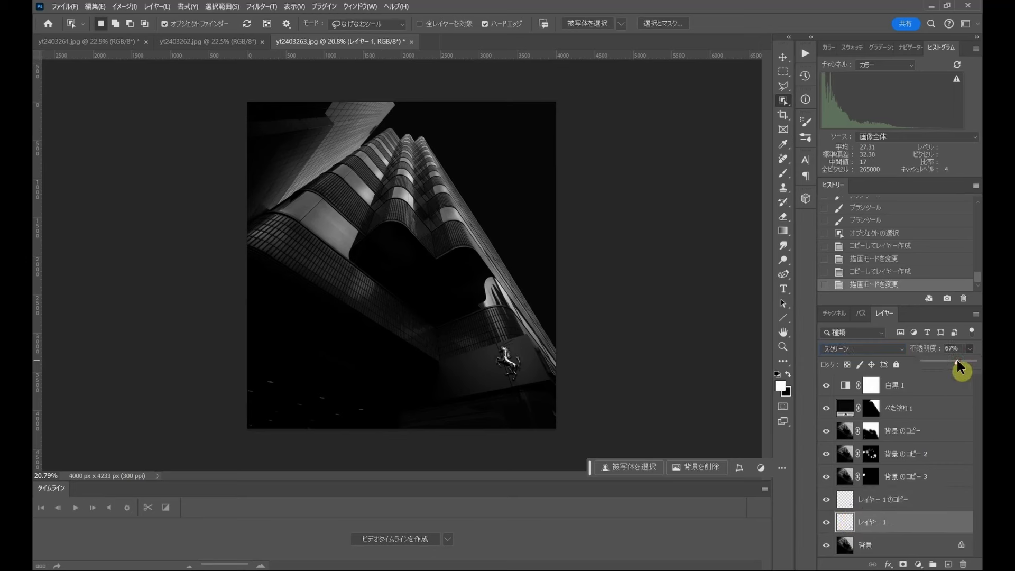
drag(959, 360, 959, 361)
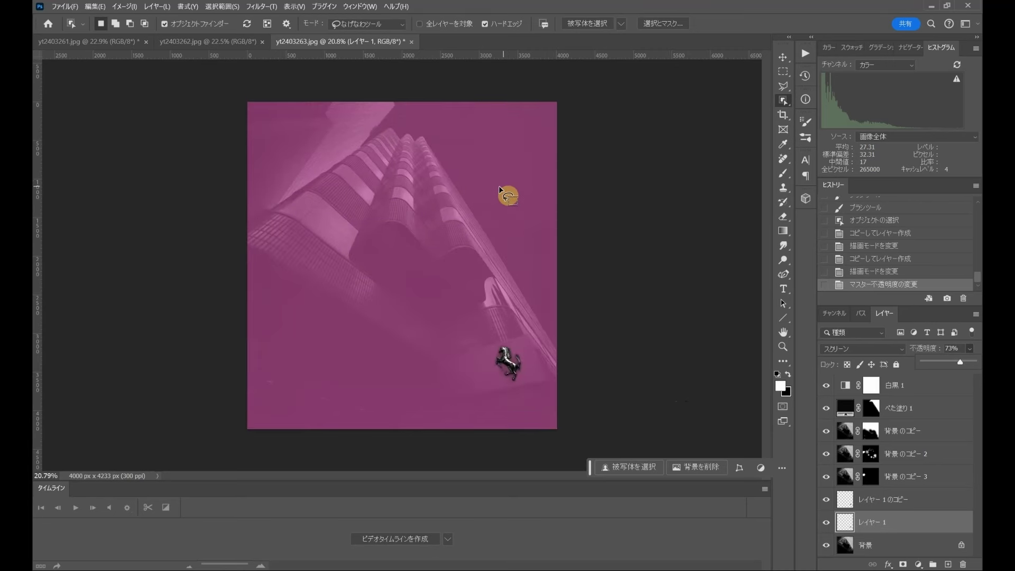
click(781, 57)
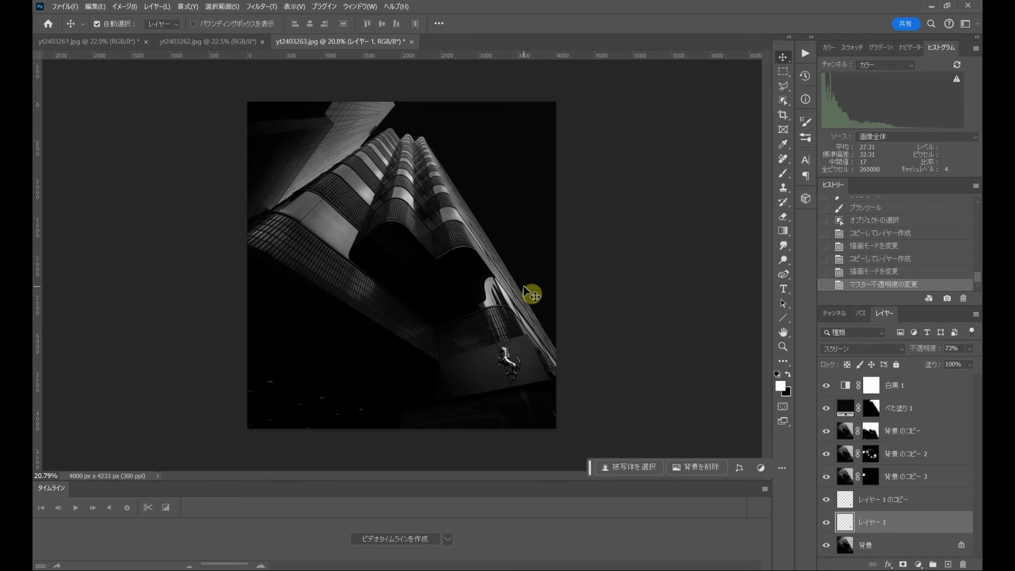
click(866, 413)
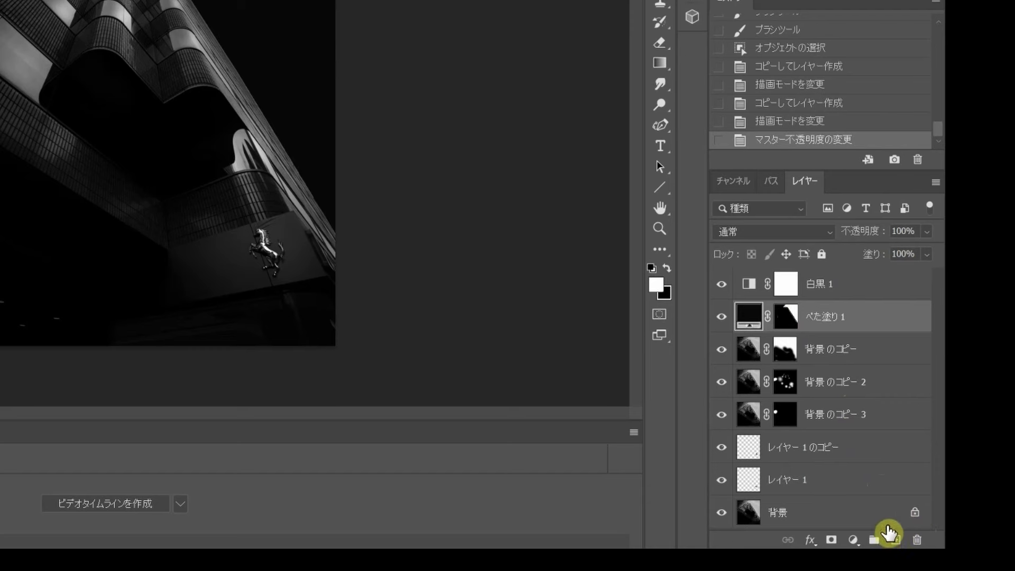
Render Clouds on new layer レイヤー 2 and mask it with the fill layer's sky selection
click(895, 540)
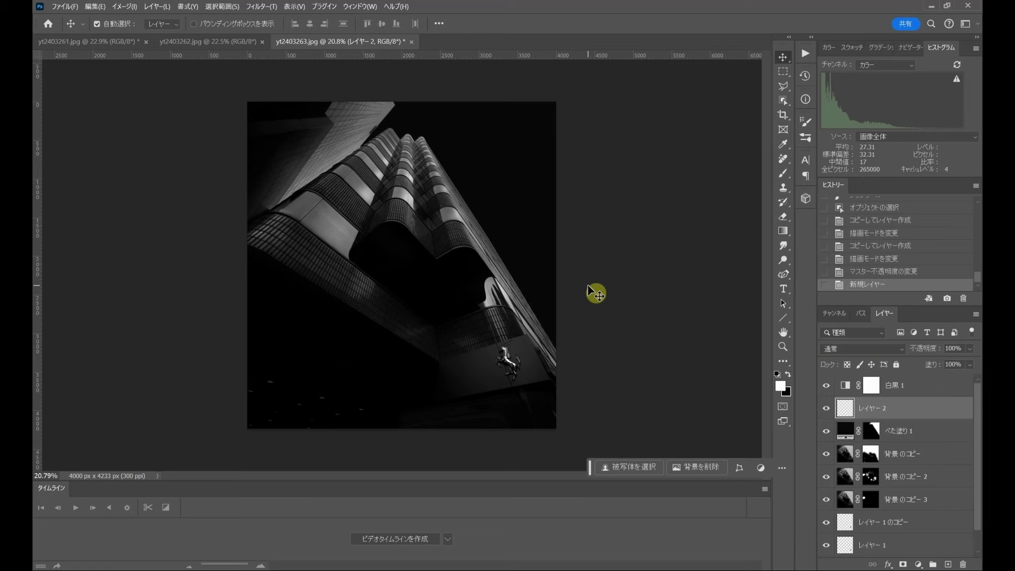
click(253, 7)
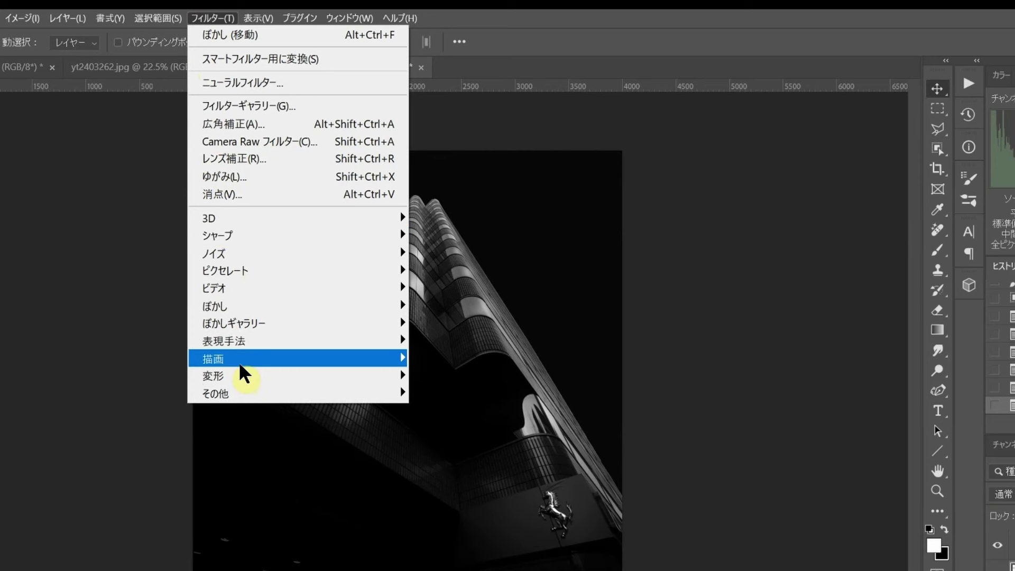
mouse_move(297, 358)
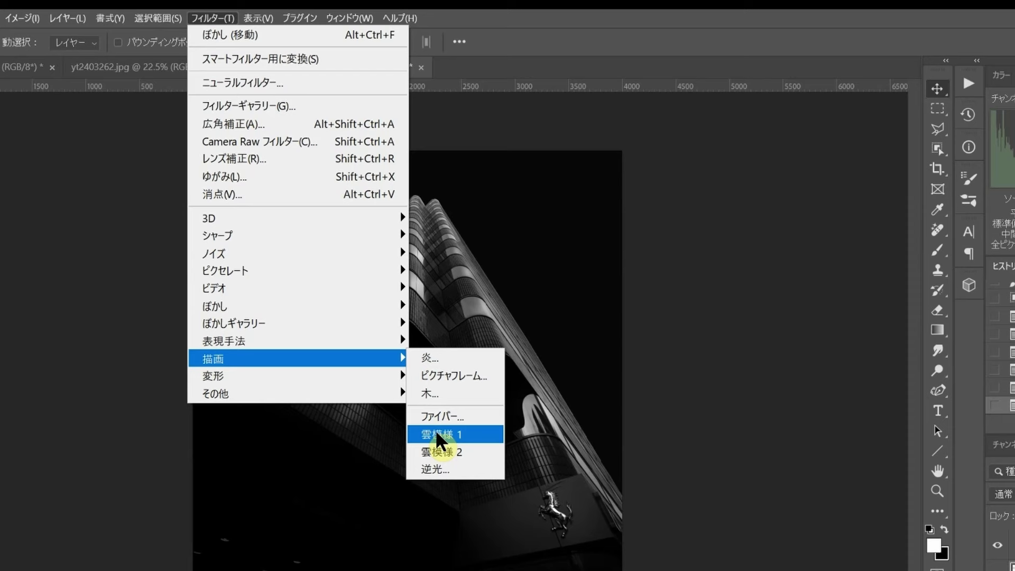
click(439, 435)
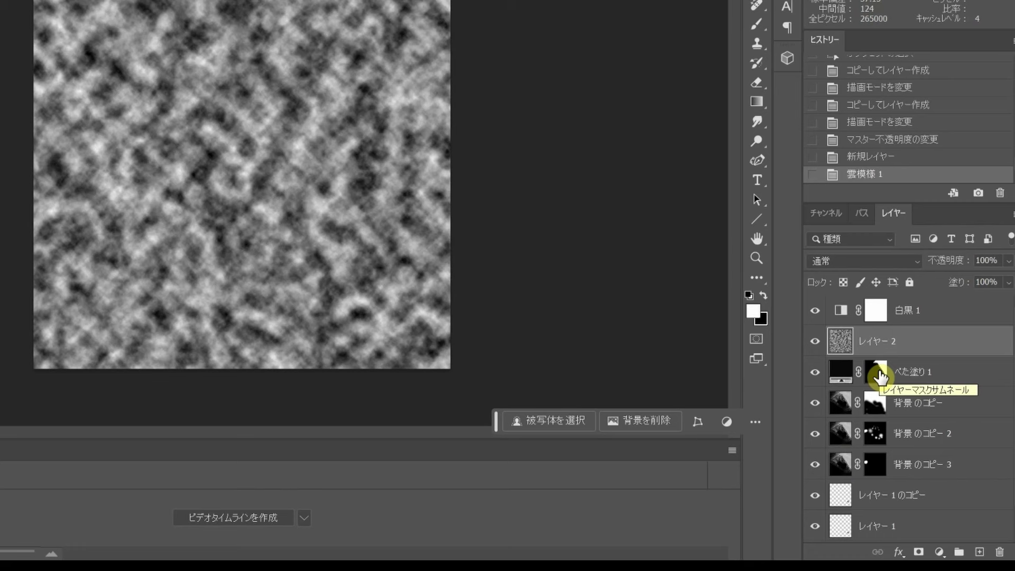
drag(880, 376, 881, 377)
ctrl+click(880, 377)
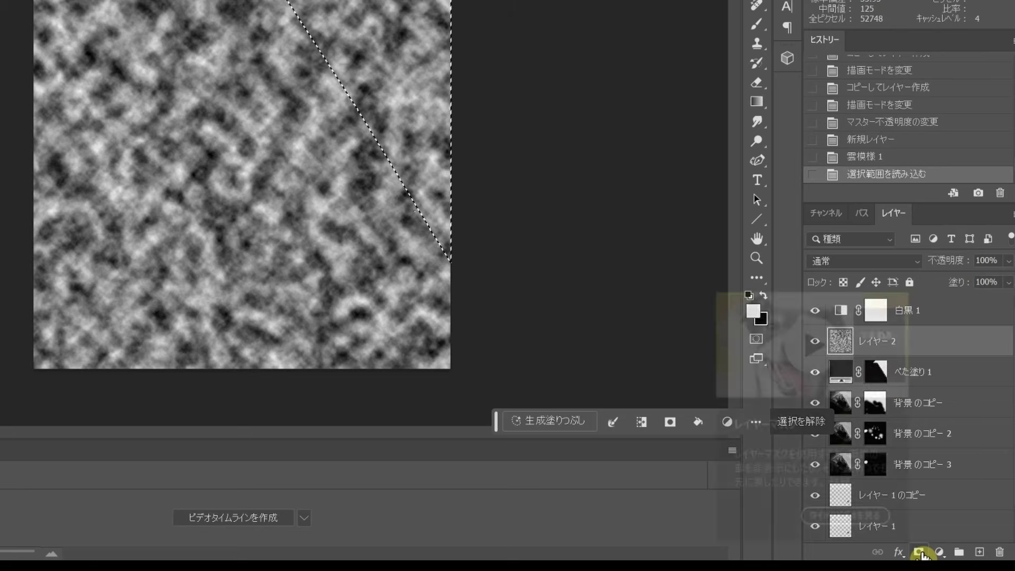
click(933, 553)
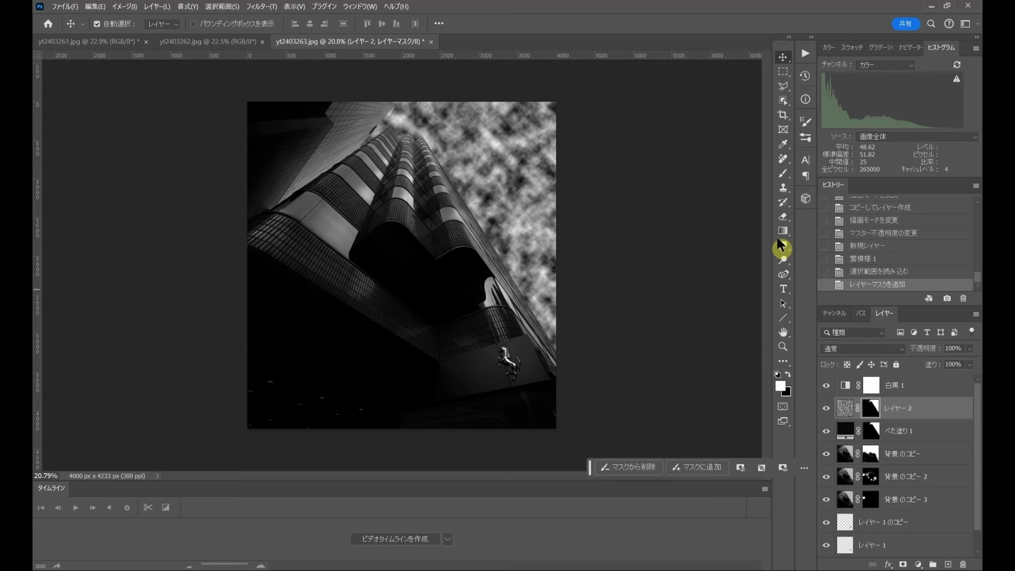
Paint black with an 800 px brush on レイヤー 2's mask, leaving one diagonal cloud streak
click(784, 174)
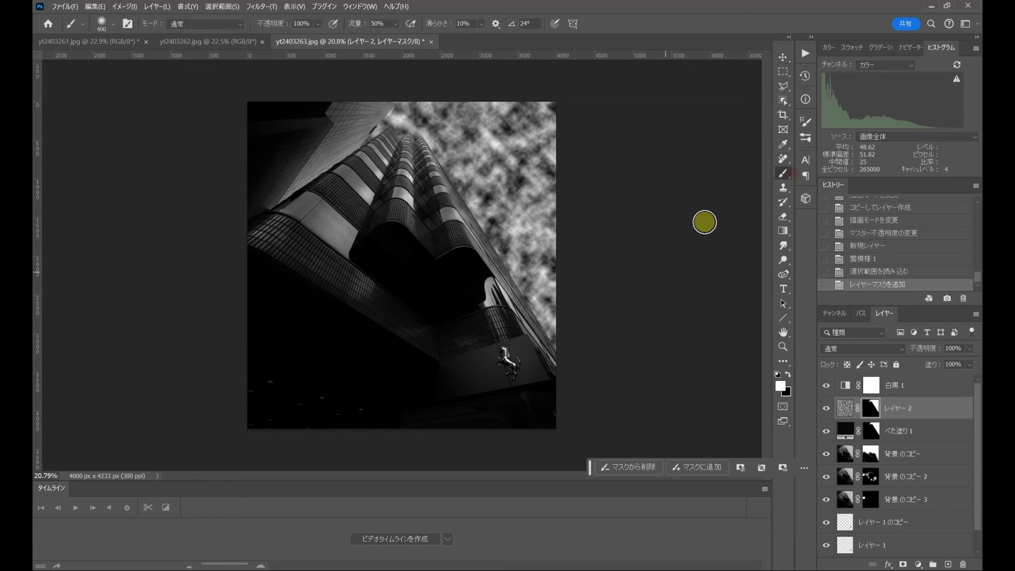
key(x)
key(bracketright)
key(bracketright)
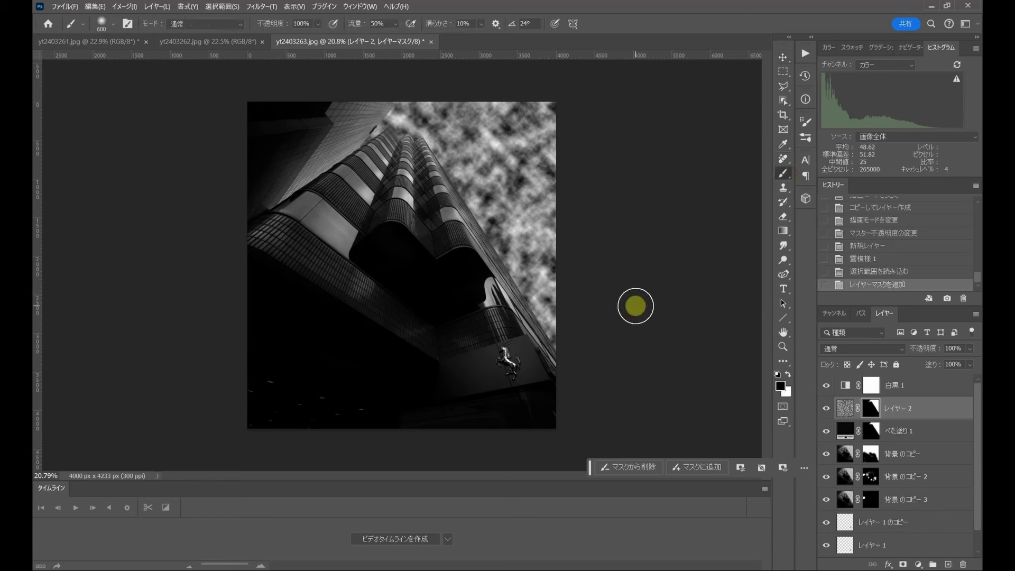
key(bracketright)
key(bracketright)
mouse_move(541, 329)
mouse_down()
mouse_move(521, 226)
mouse_move(487, 222)
mouse_up()
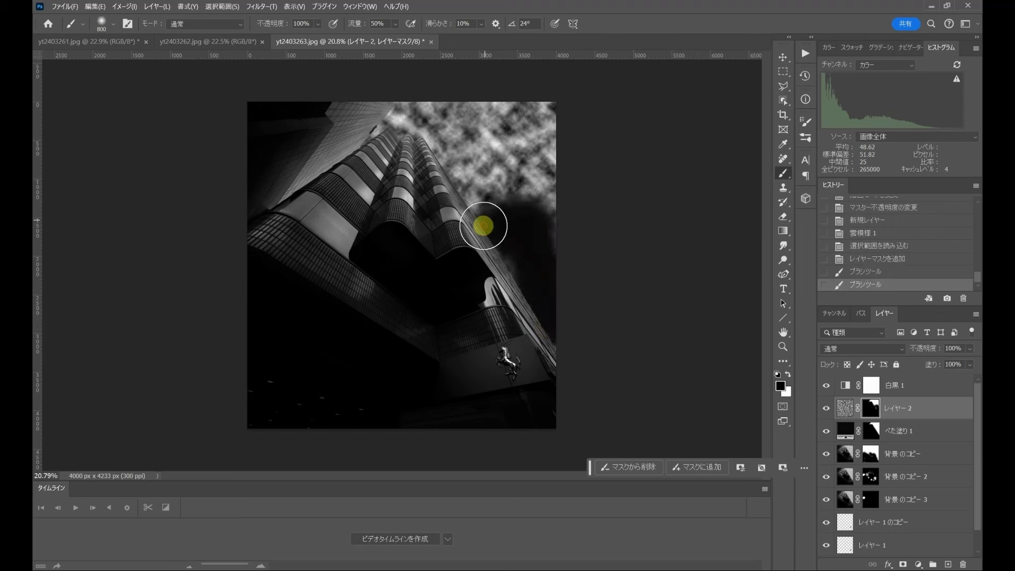
drag(520, 268, 471, 199)
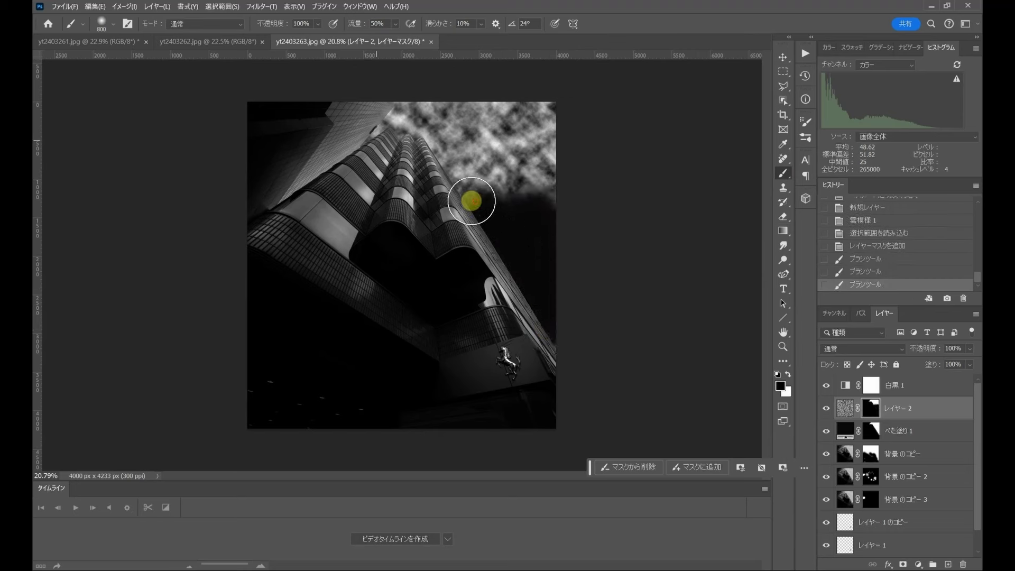
drag(366, 118, 466, 98)
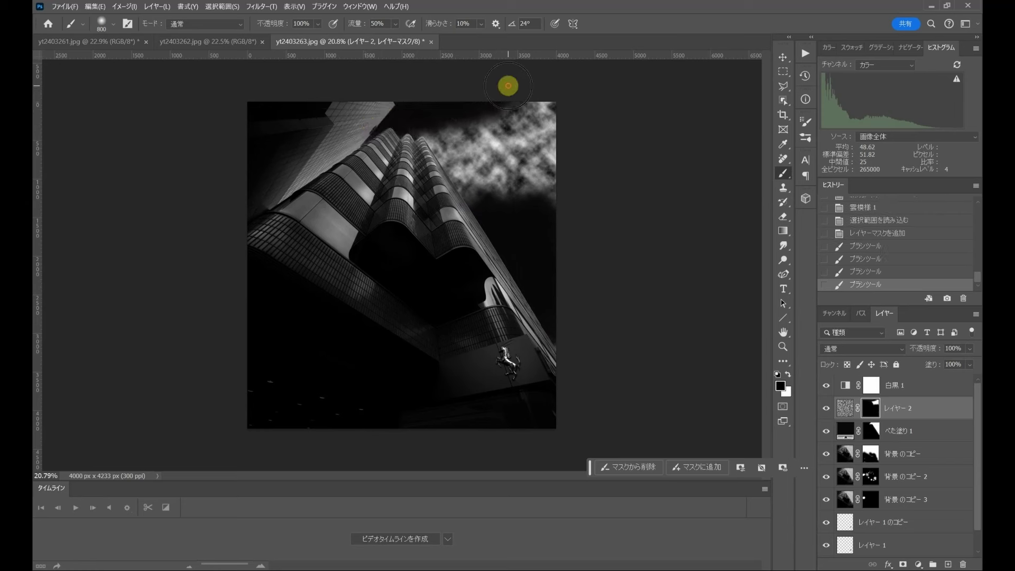
drag(310, 122, 624, 315)
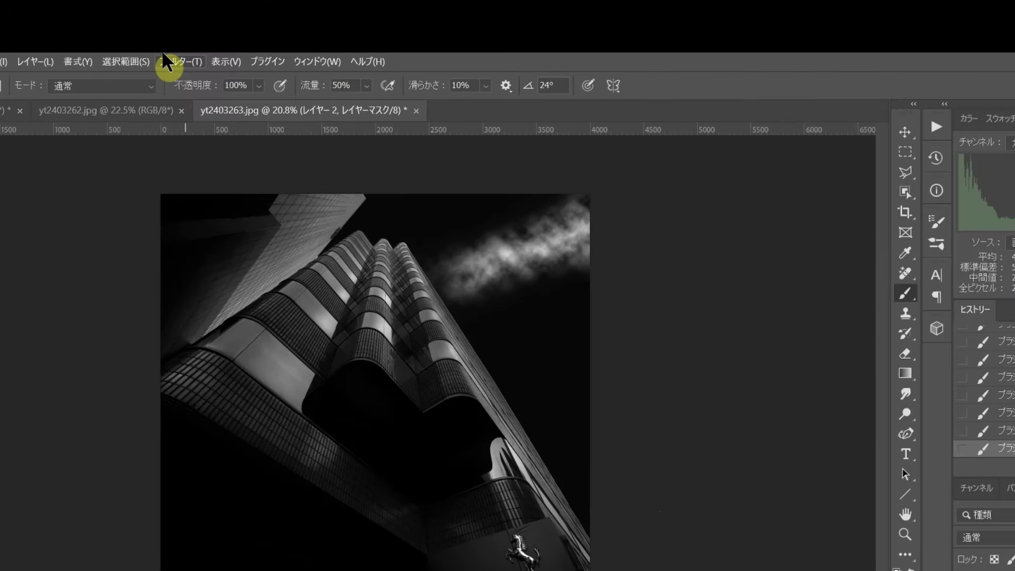
Convert the cloud layer レイヤー 2 into a smart object for smart filters
click(255, 7)
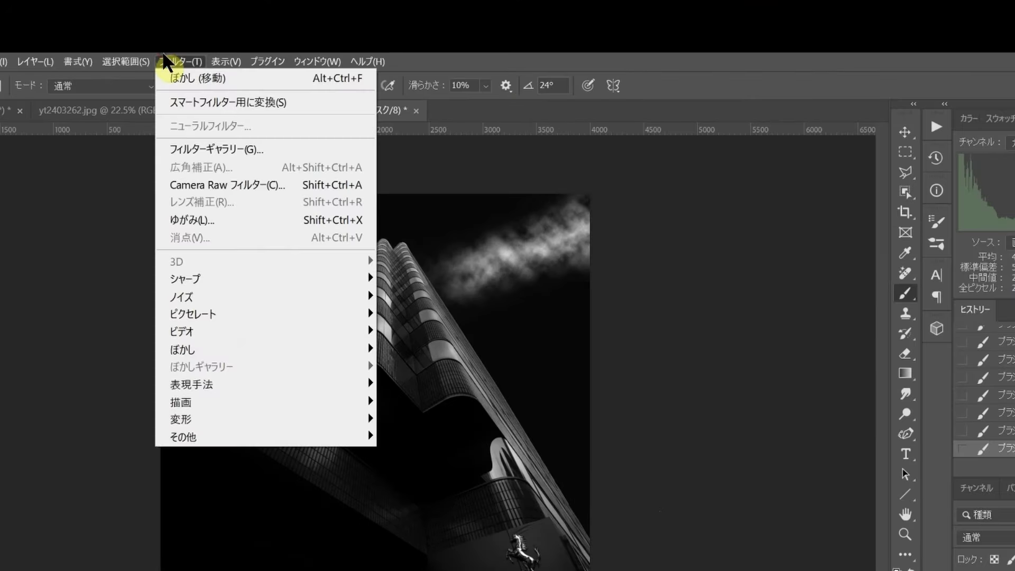
click(181, 105)
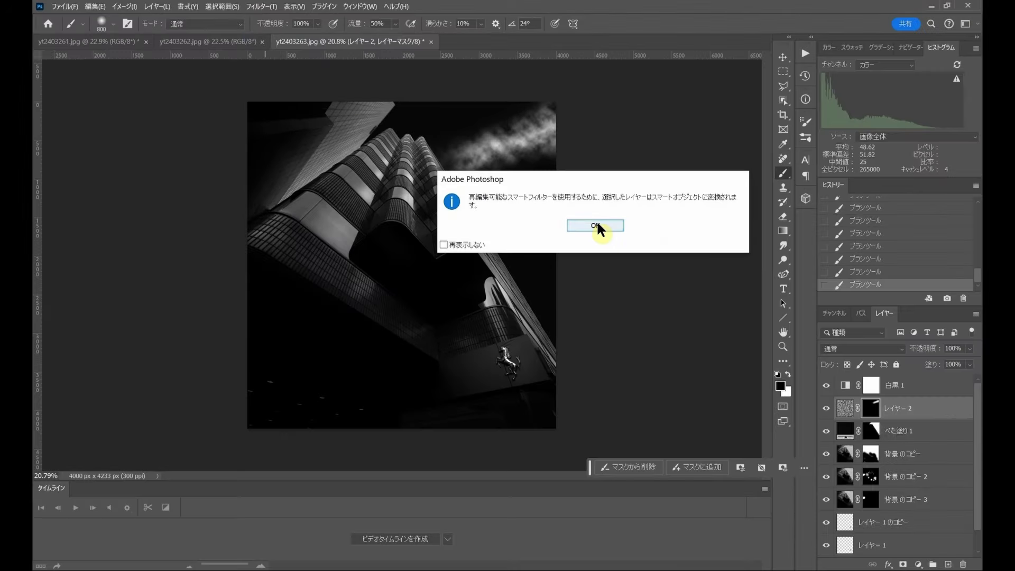
click(595, 225)
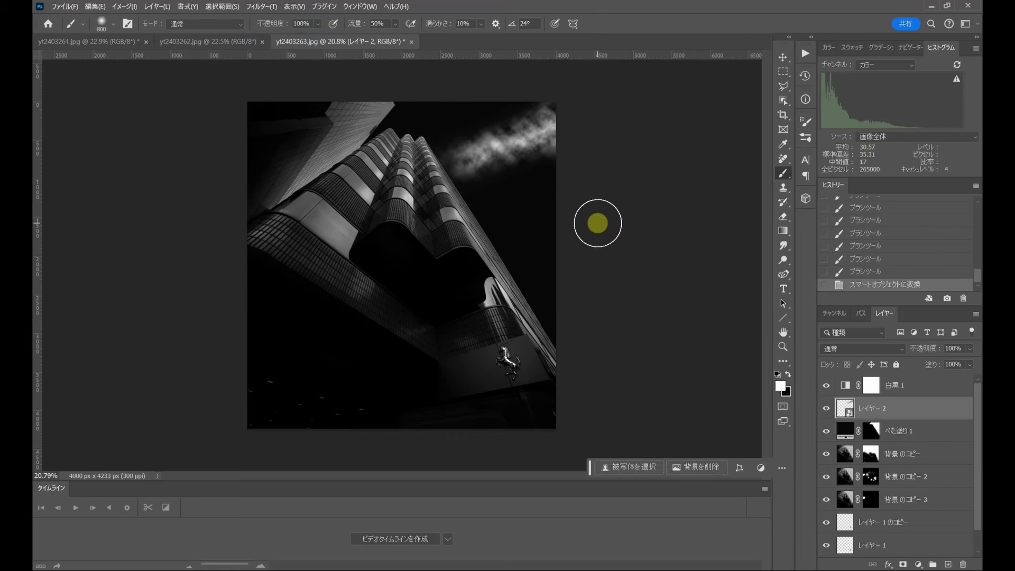
Apply a Motion Blur of 44° angle and 2000 px distance to the clouds
click(255, 6)
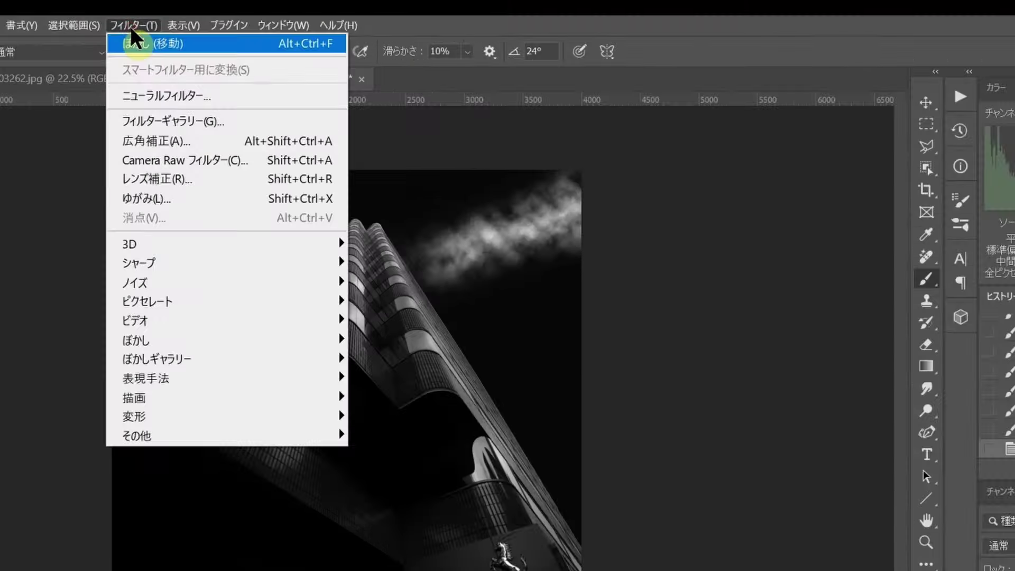
mouse_move(137, 339)
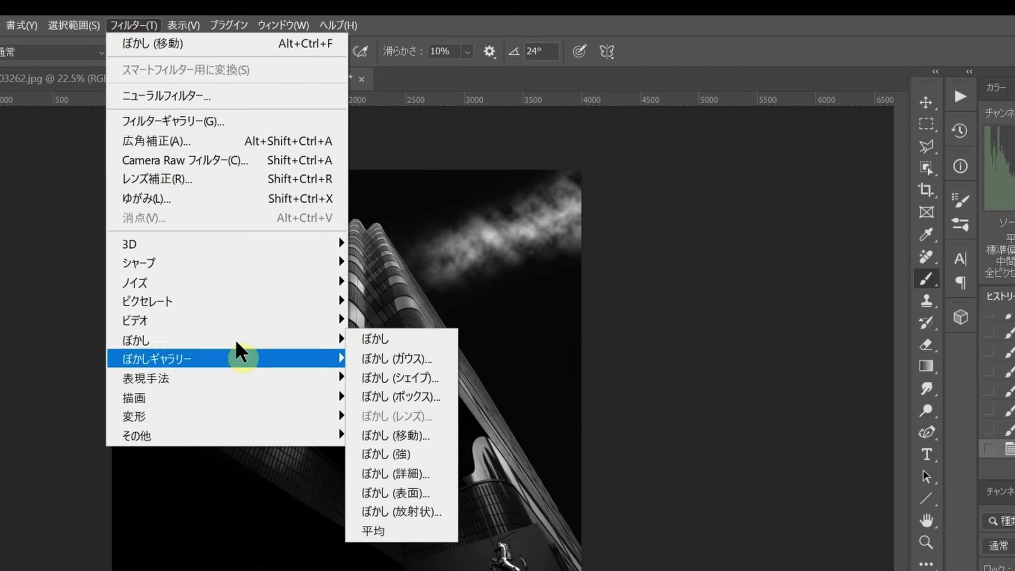
click(400, 439)
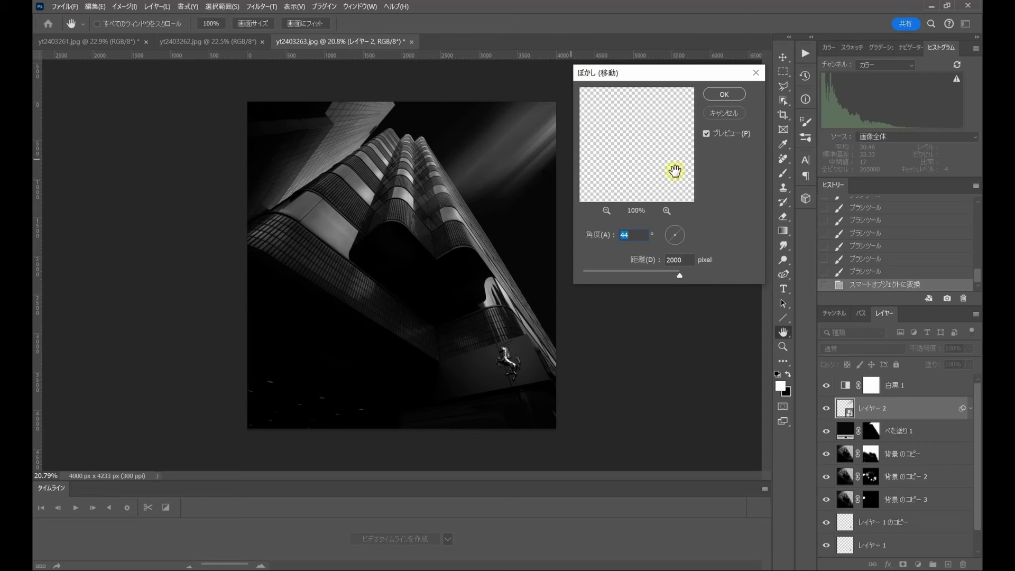
click(724, 95)
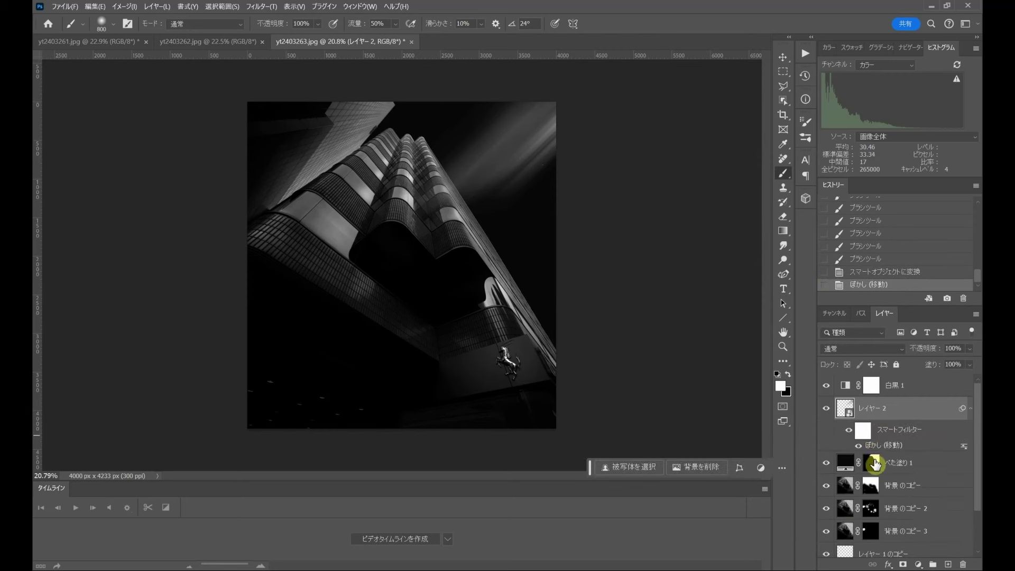
Add a mask to the blurred レイヤー 2 from the fill layer's sky selection
ctrl+click(875, 464)
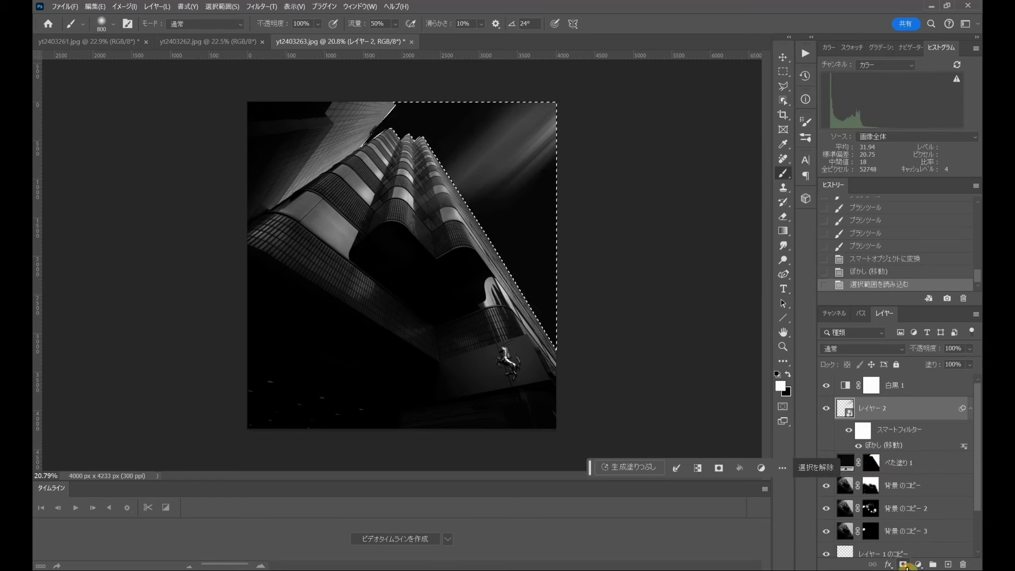
click(904, 565)
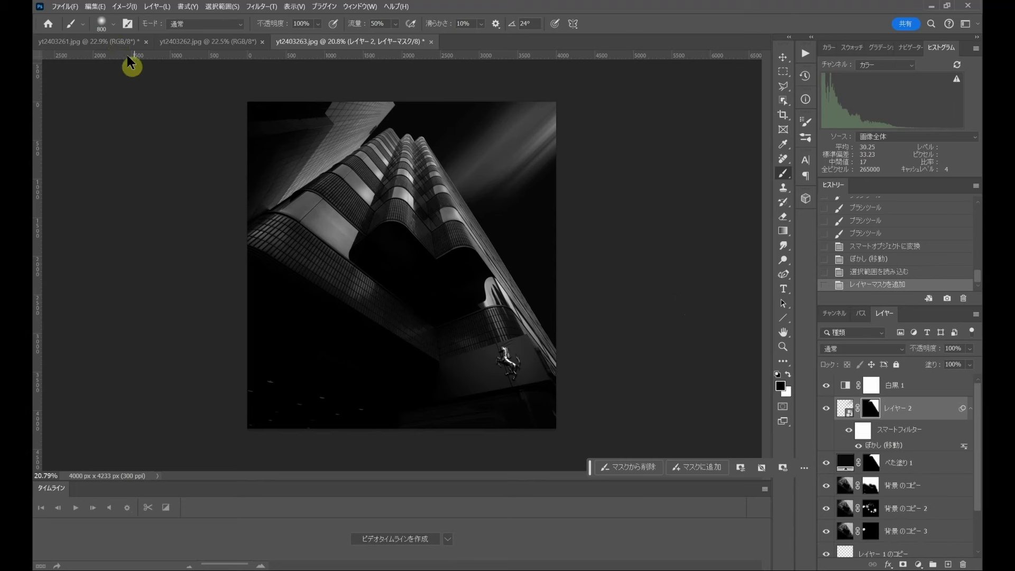
Switch between the yt2403261.jpg and yt2403262.jpg document tabs
click(102, 44)
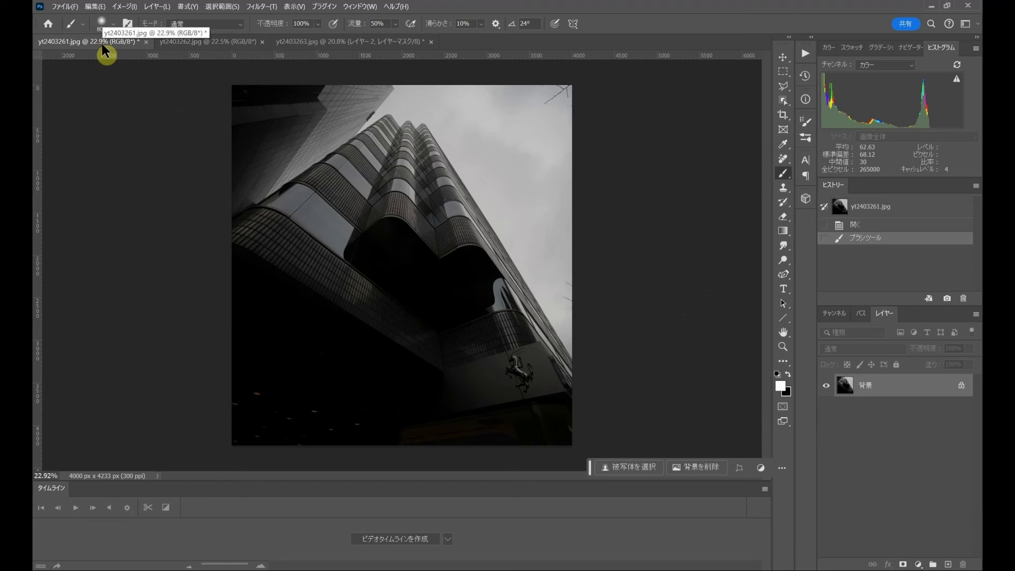
click(236, 47)
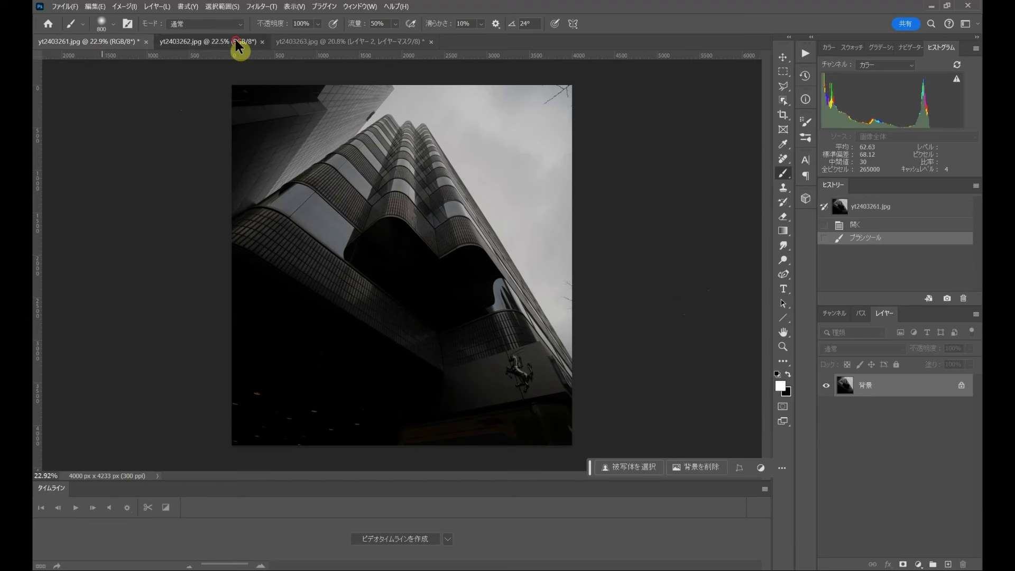